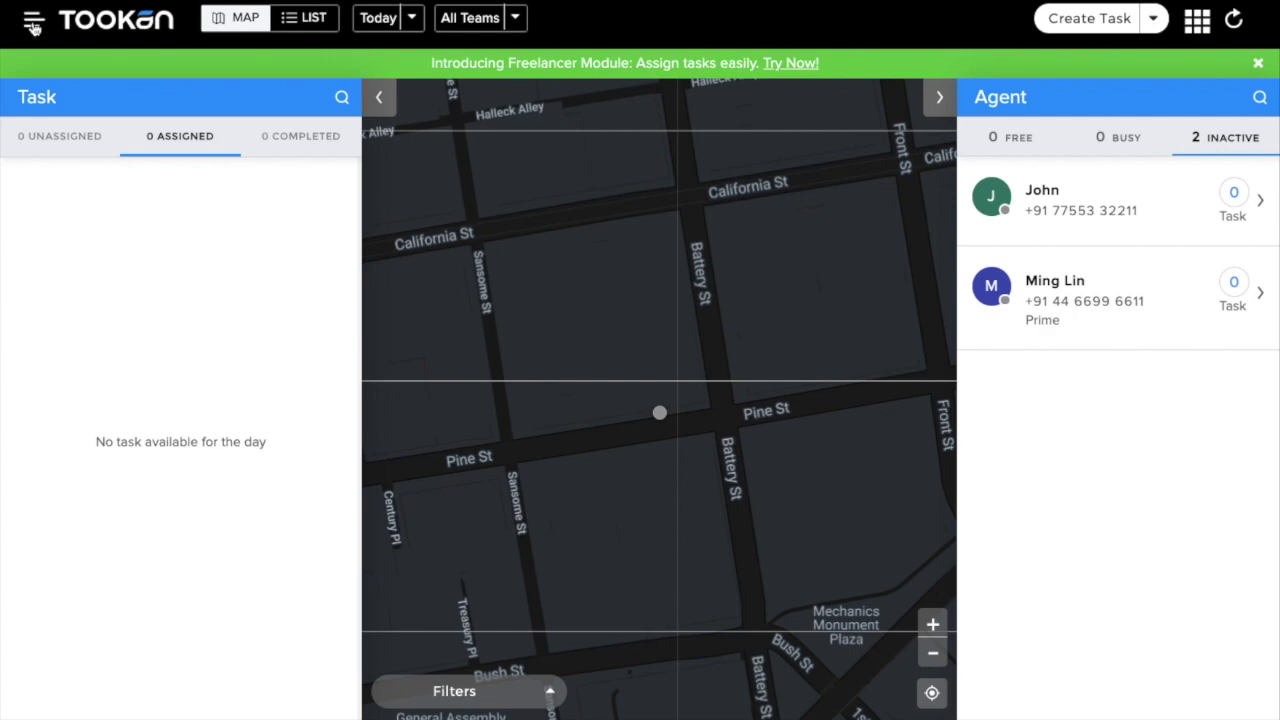
Step: Navigate via the main menu to Settings > Freelancer and bring up the team list
left_click(34, 24)
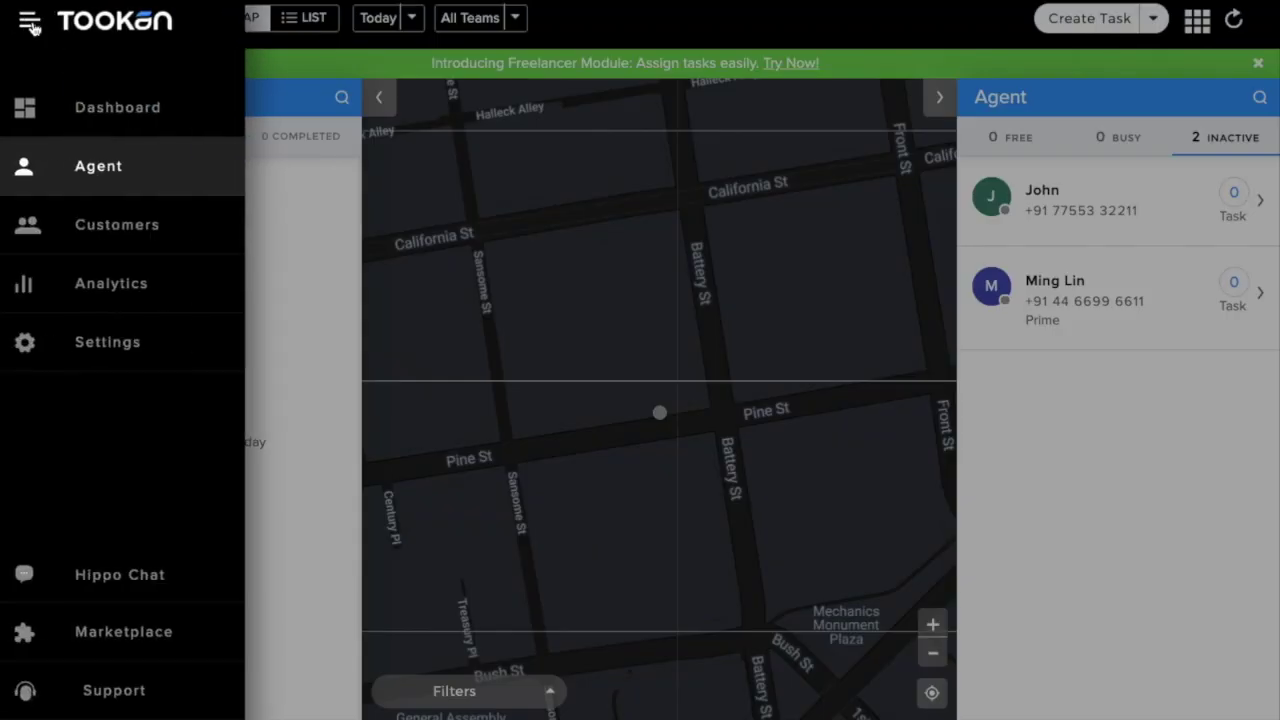
left_click(102, 344)
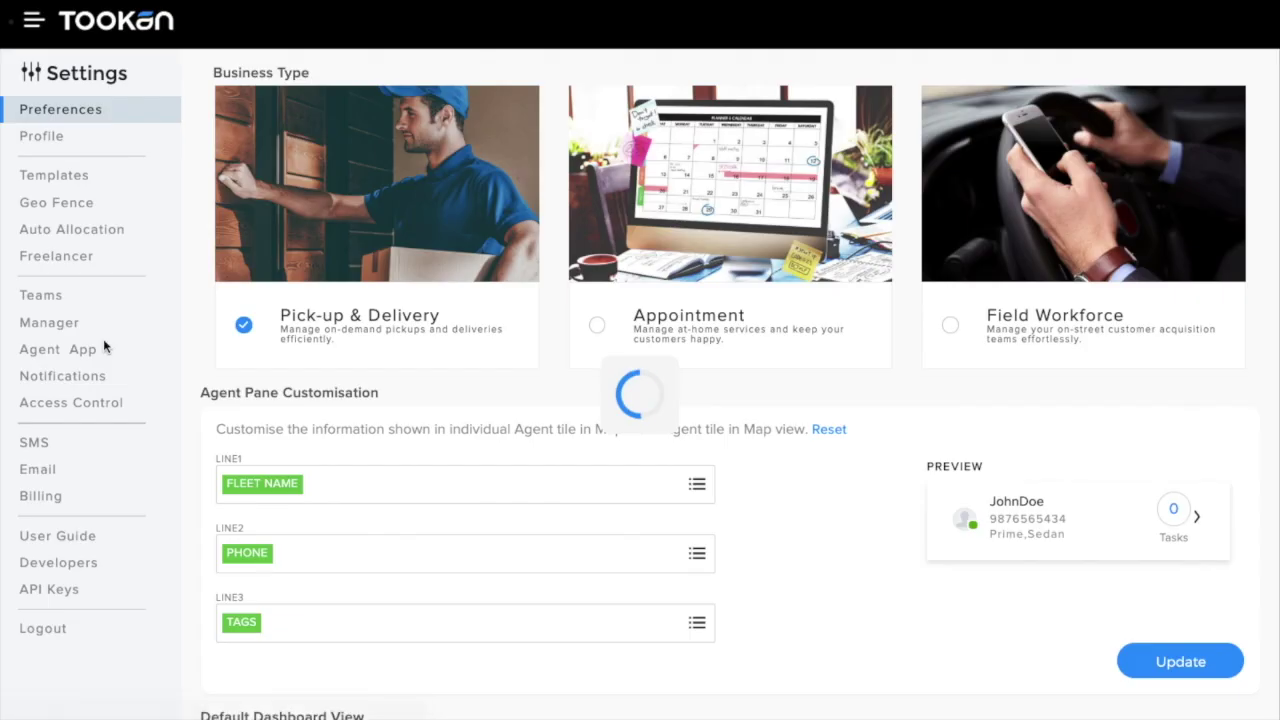
left_click(75, 258)
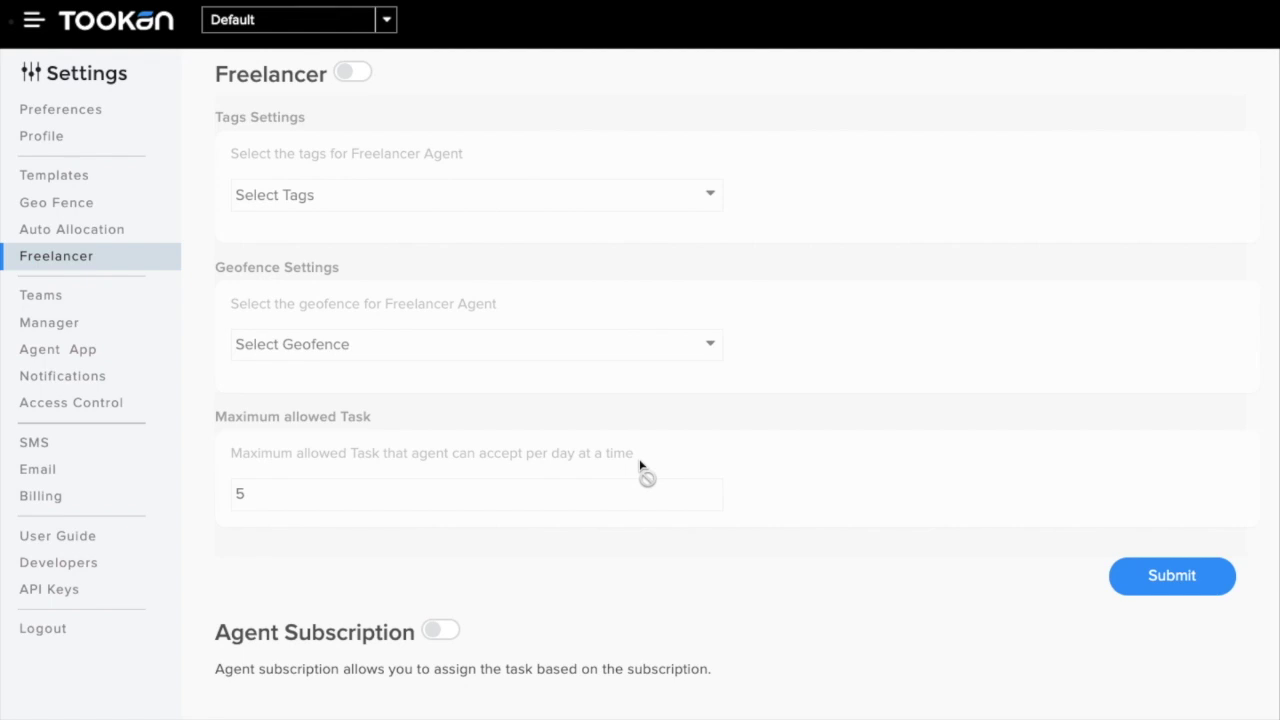
left_click(386, 22)
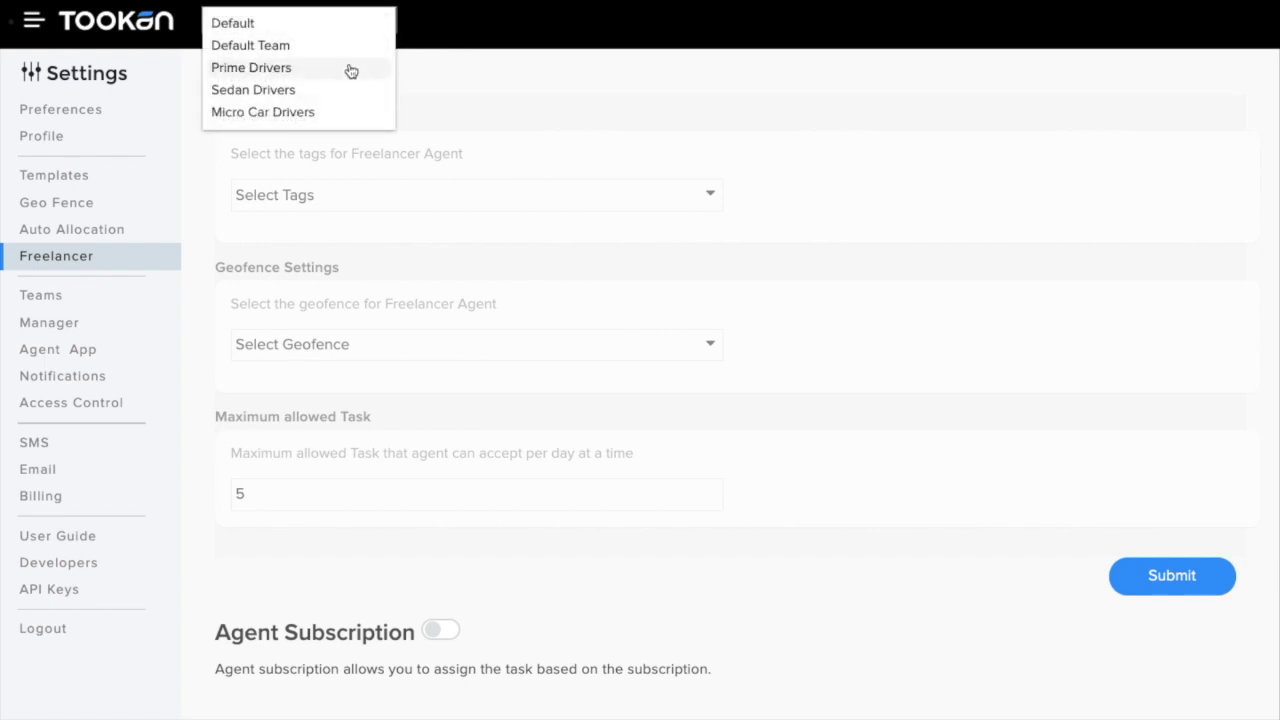
Step: Switch the Freelancer settings to the Prime Drivers team and tag freelancer agents with Prime
left_click(350, 68)
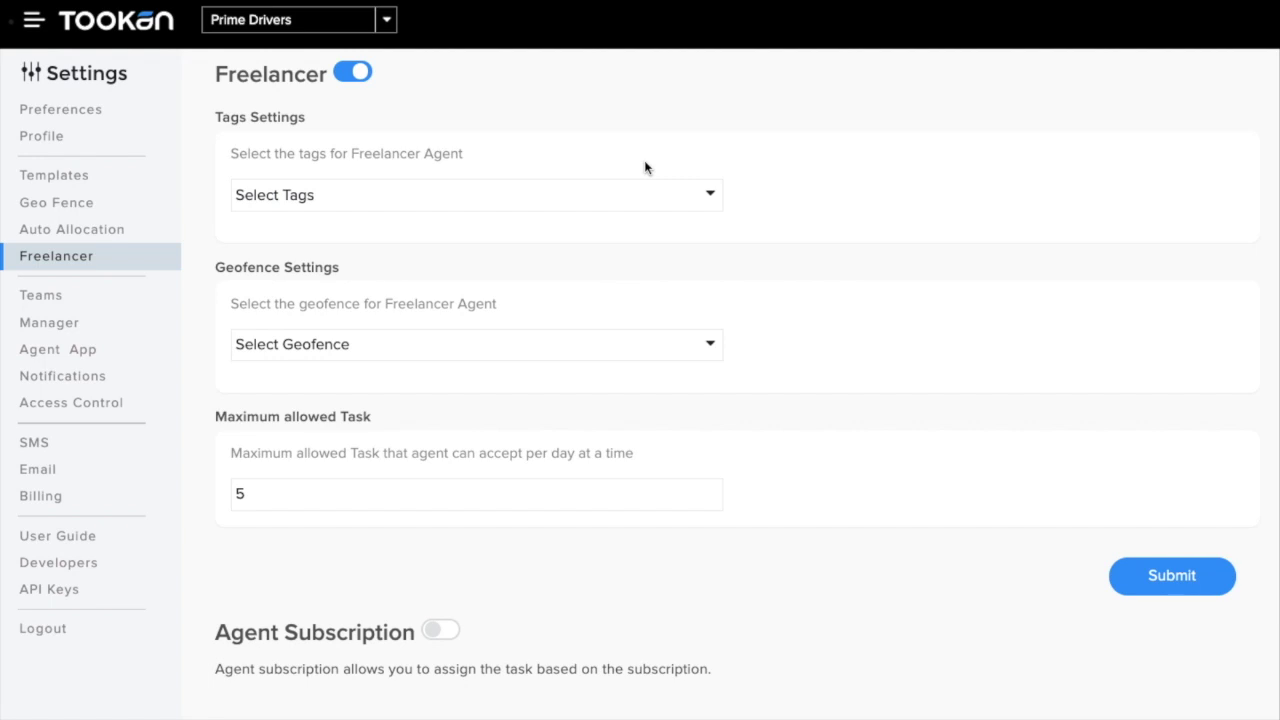
left_click(621, 198)
left_click(412, 284)
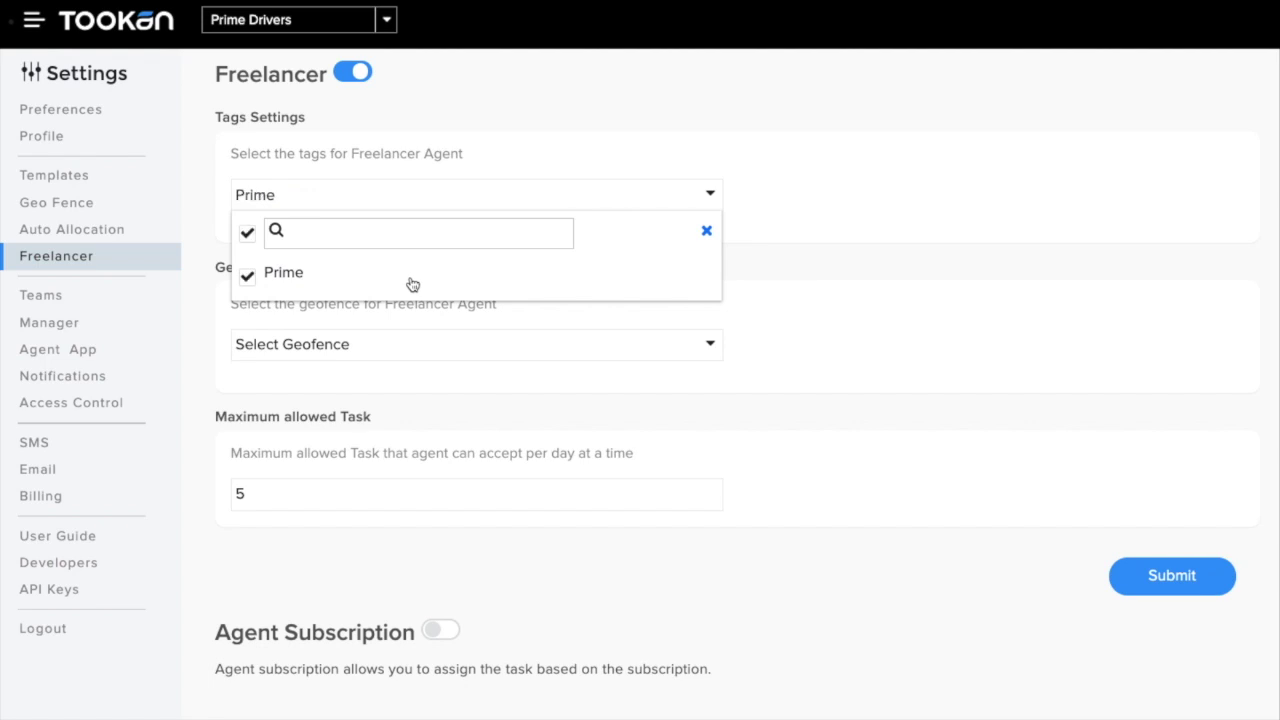
left_click(794, 283)
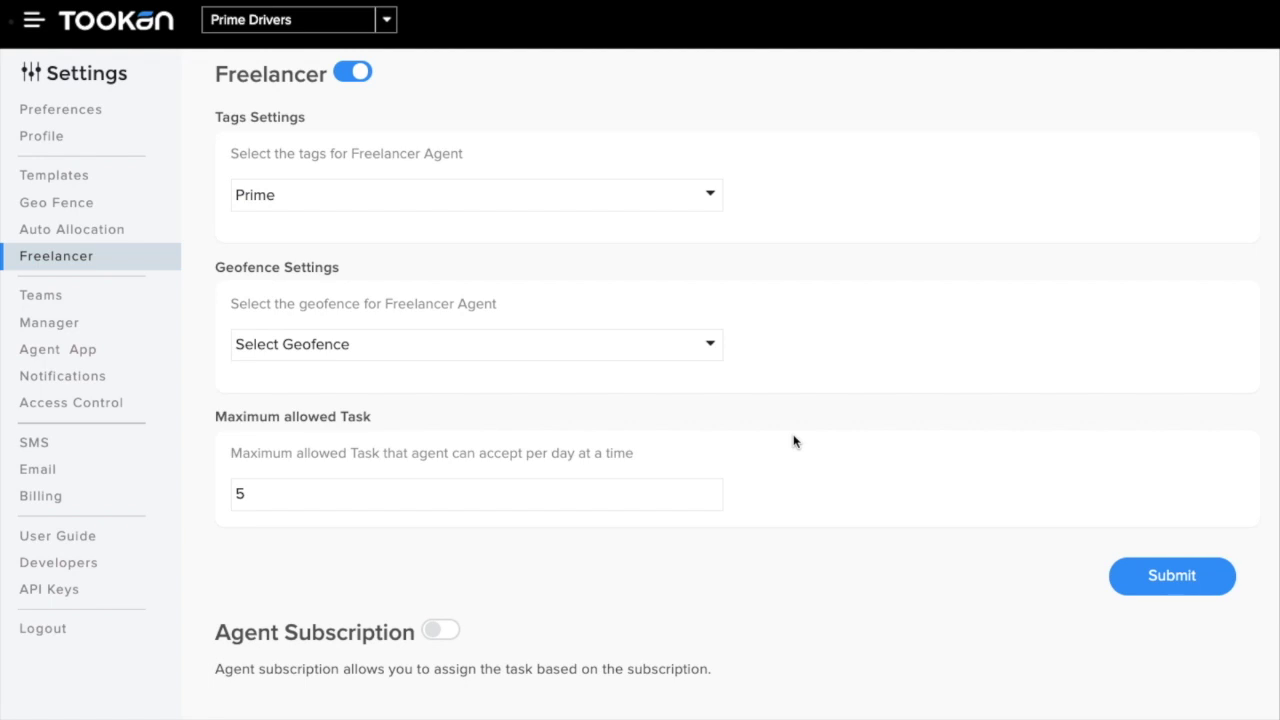
left_click(553, 352)
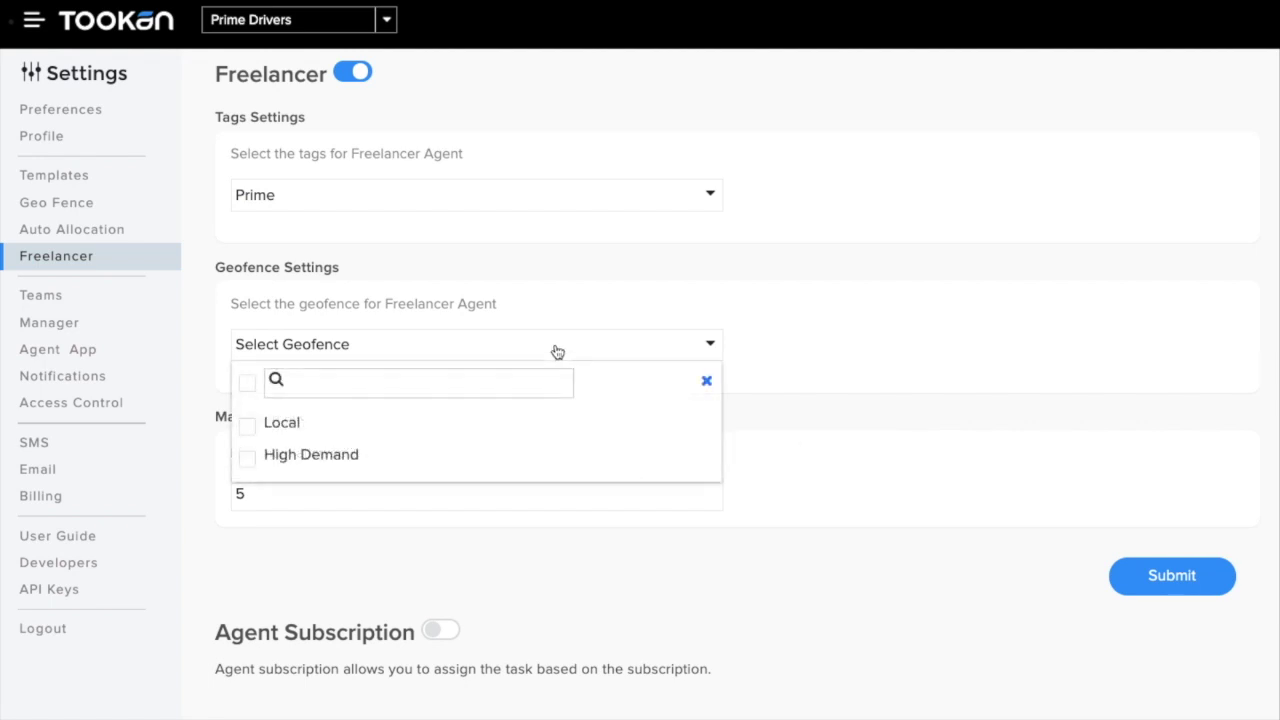
Step: Restrict freelancers to the High Demand geofence and switch on Agent Subscription
left_click(308, 457)
left_click(835, 460)
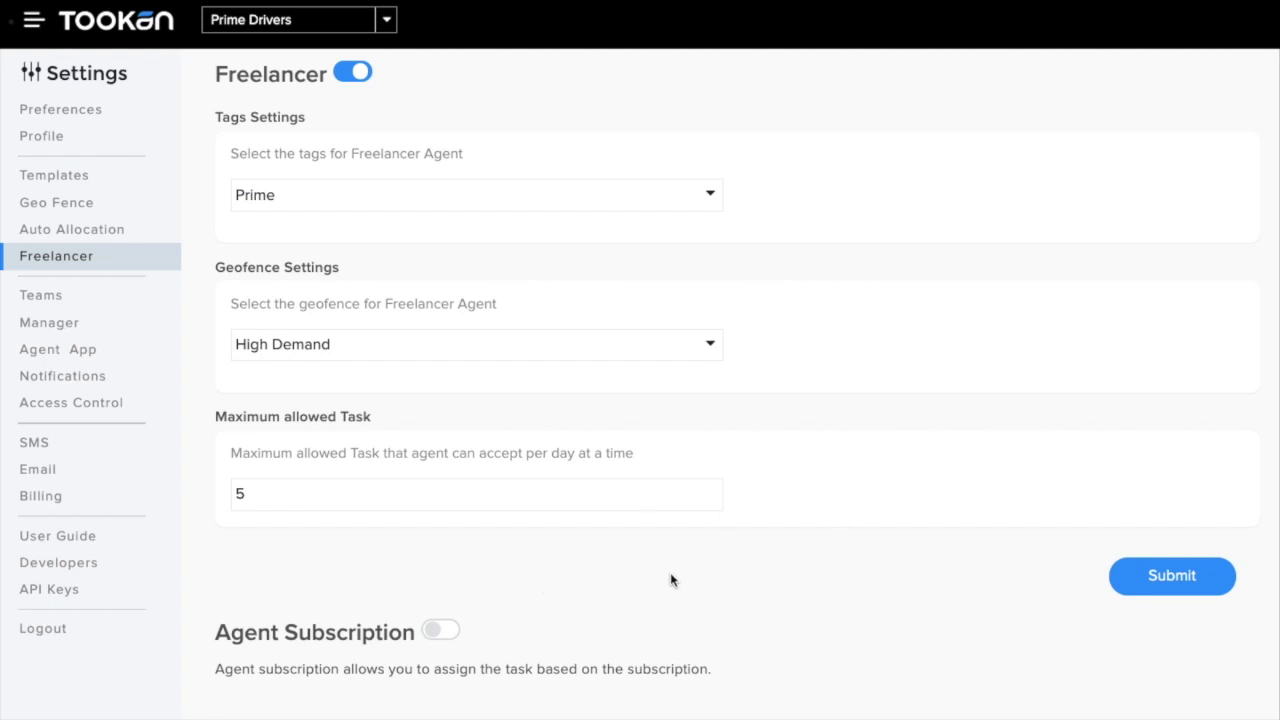
left_click(441, 630)
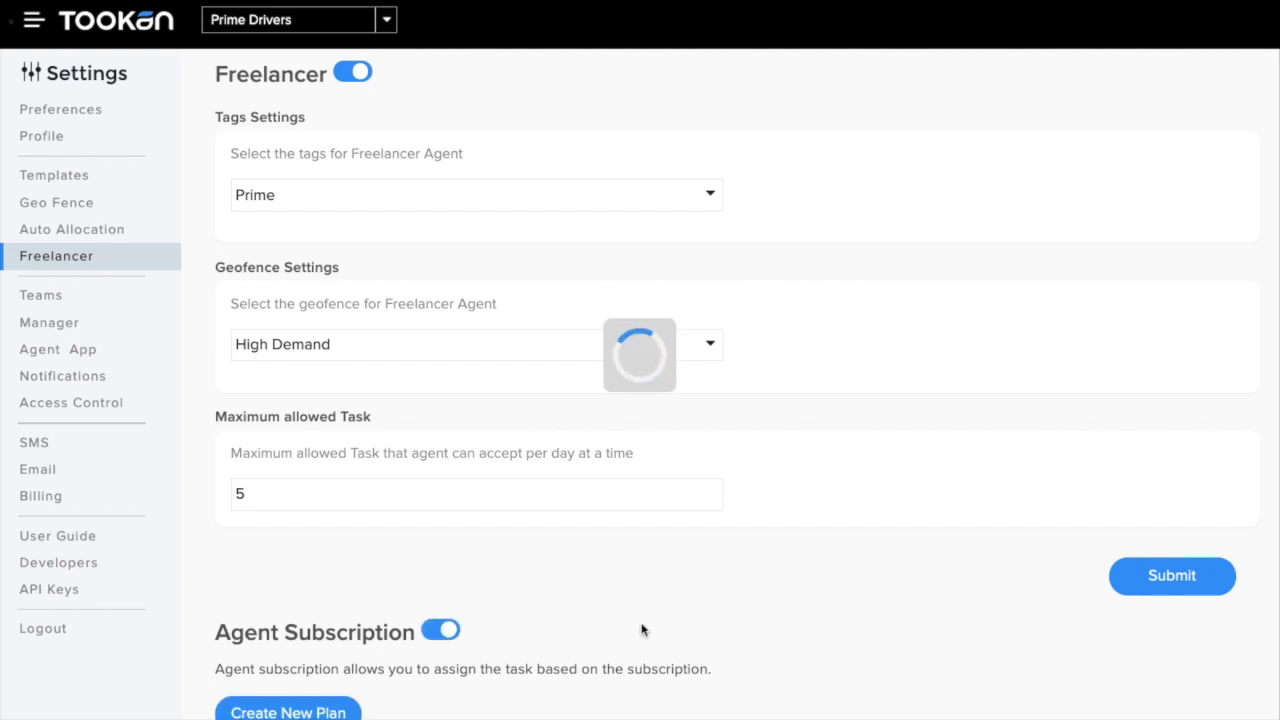
Step: Start a new subscription plan with Create New Plan and begin filling in its name
scroll(641, 629, "down", 3)
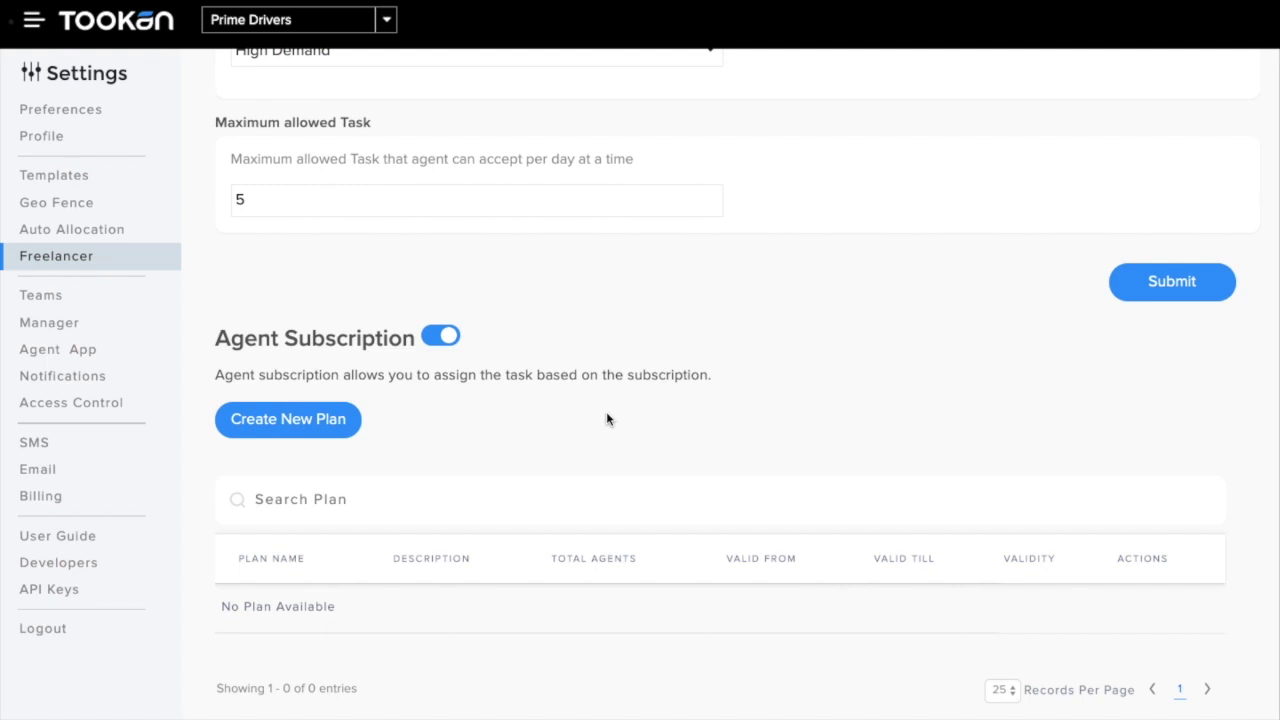
left_click(328, 418)
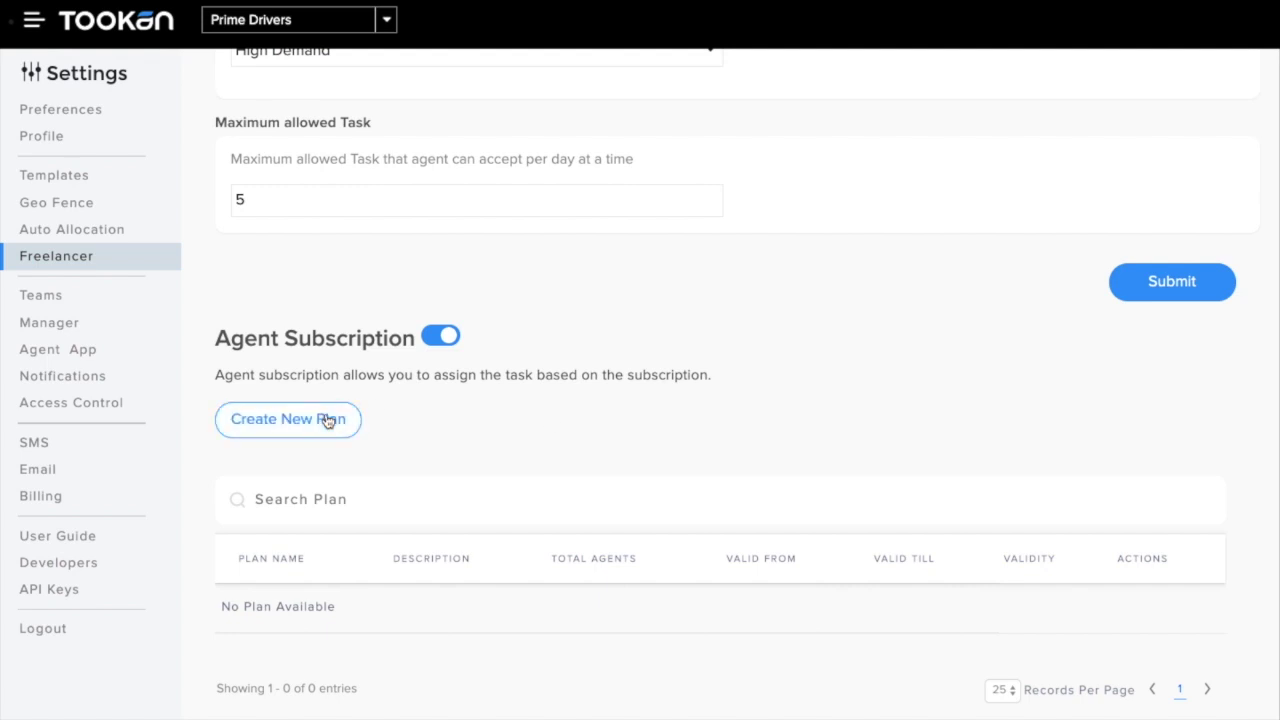
left_click(470, 275)
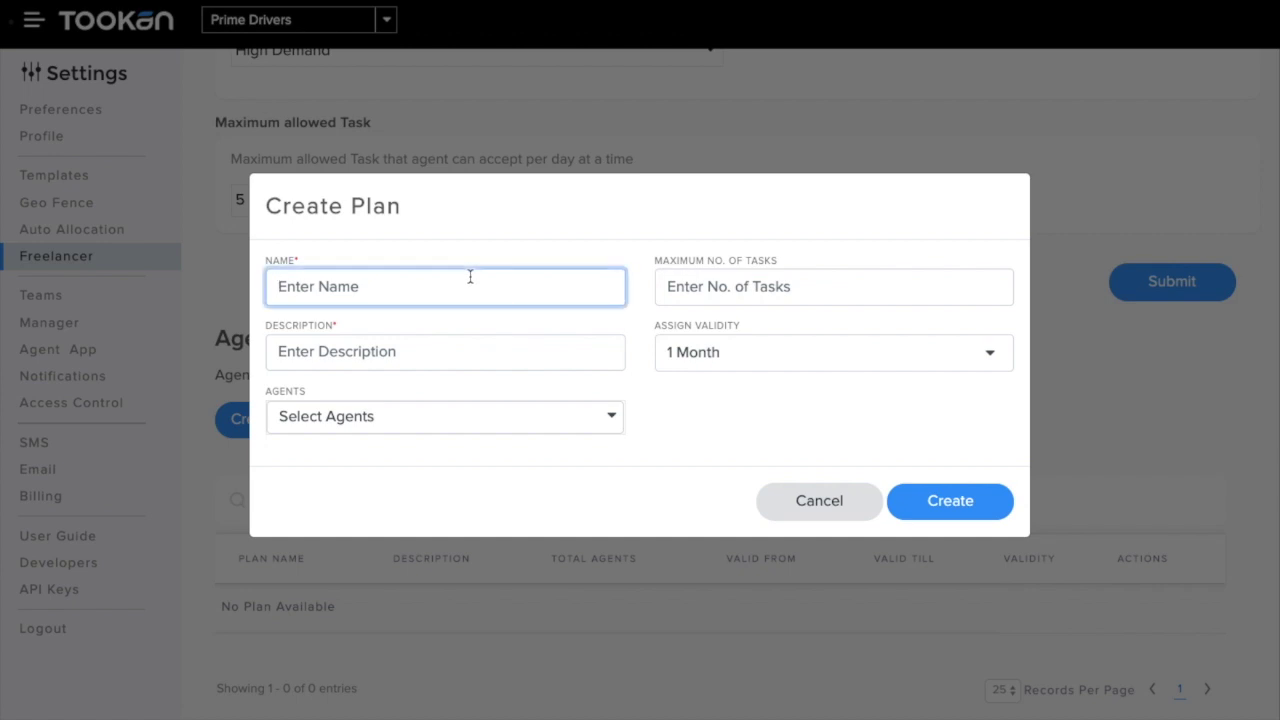
Step: Save plan 'Gold' with 1000 max tasks, description 'You are now a gold member', 1 Month validity
type("Gold")
left_click(785, 289)
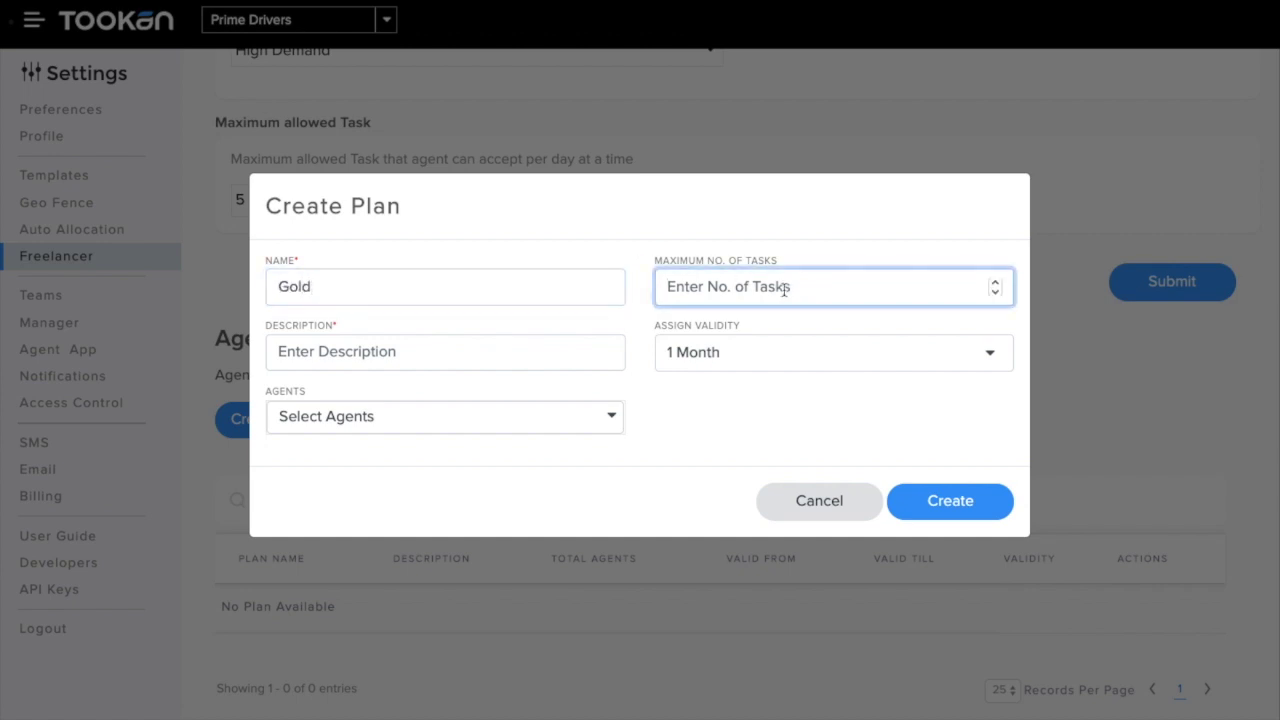
type("100")
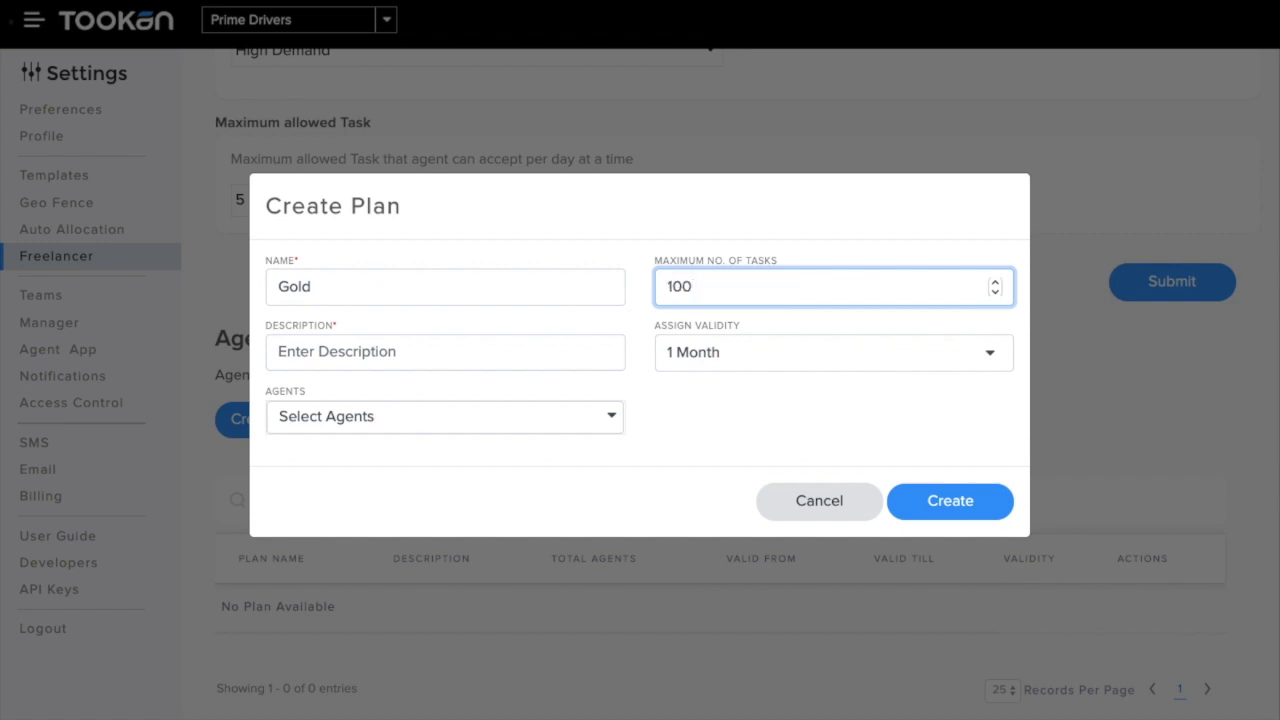
type("0")
left_click(518, 351)
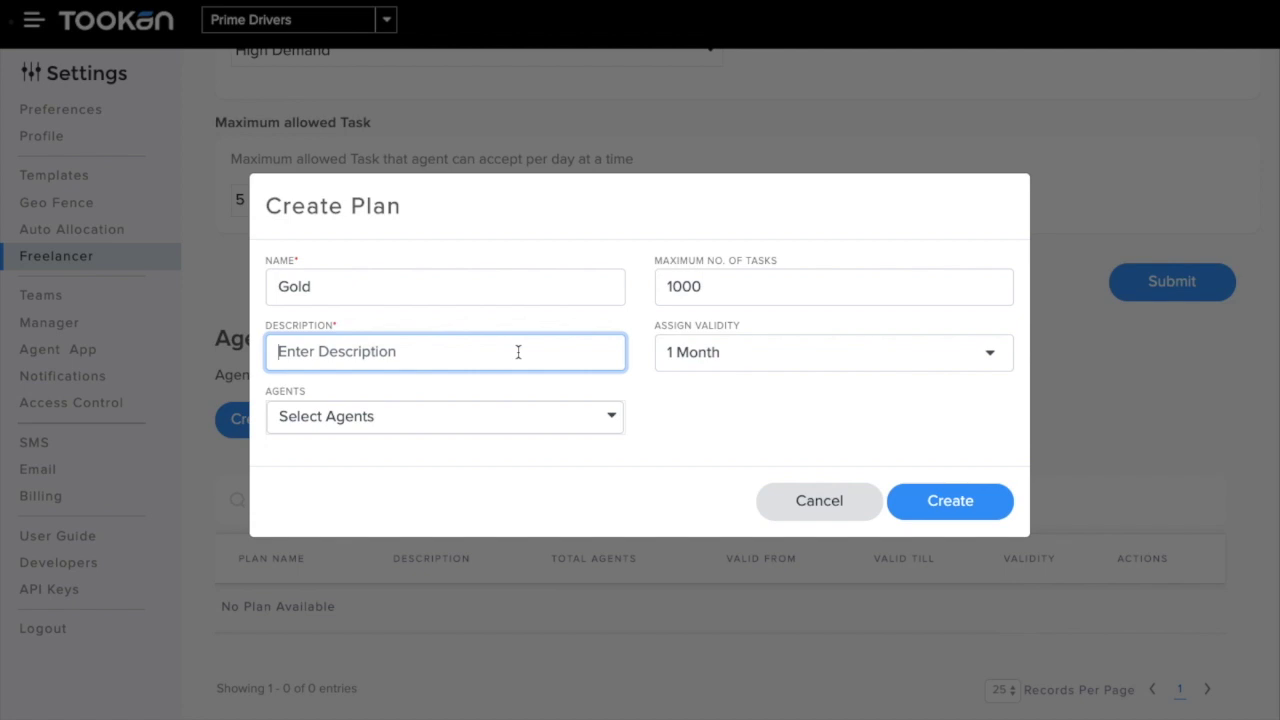
type("You are")
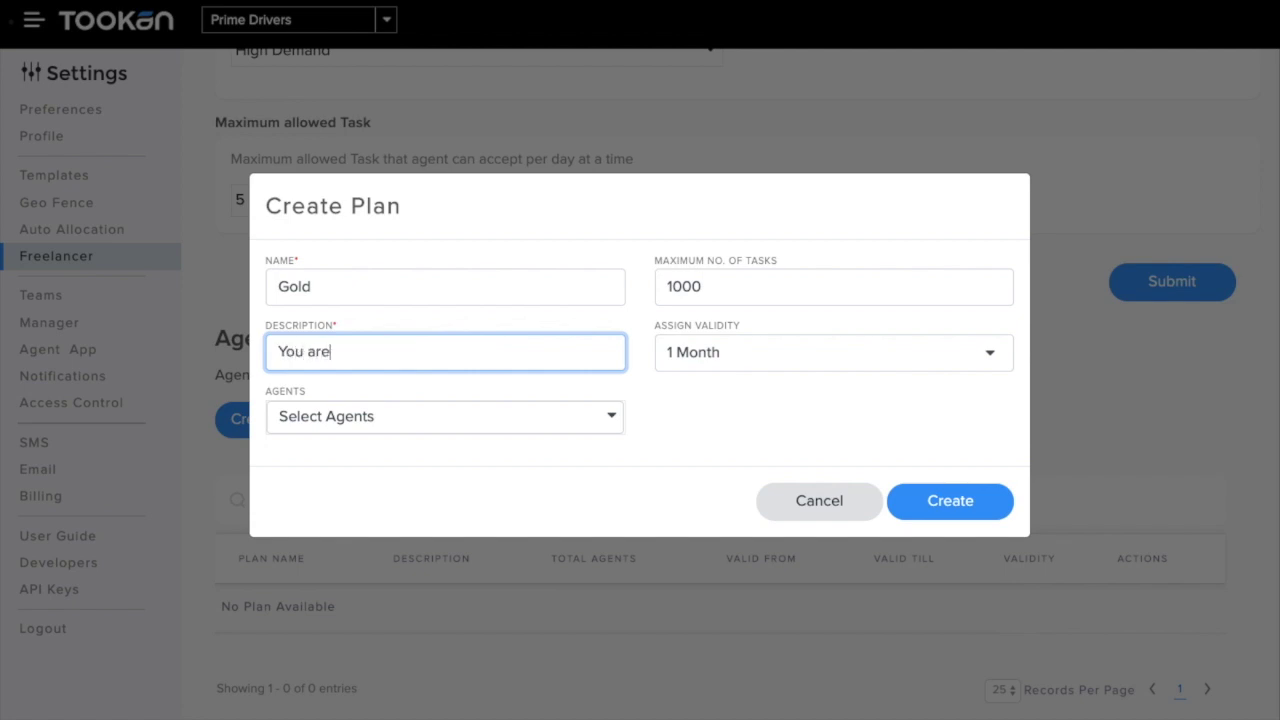
type(" now a gold member")
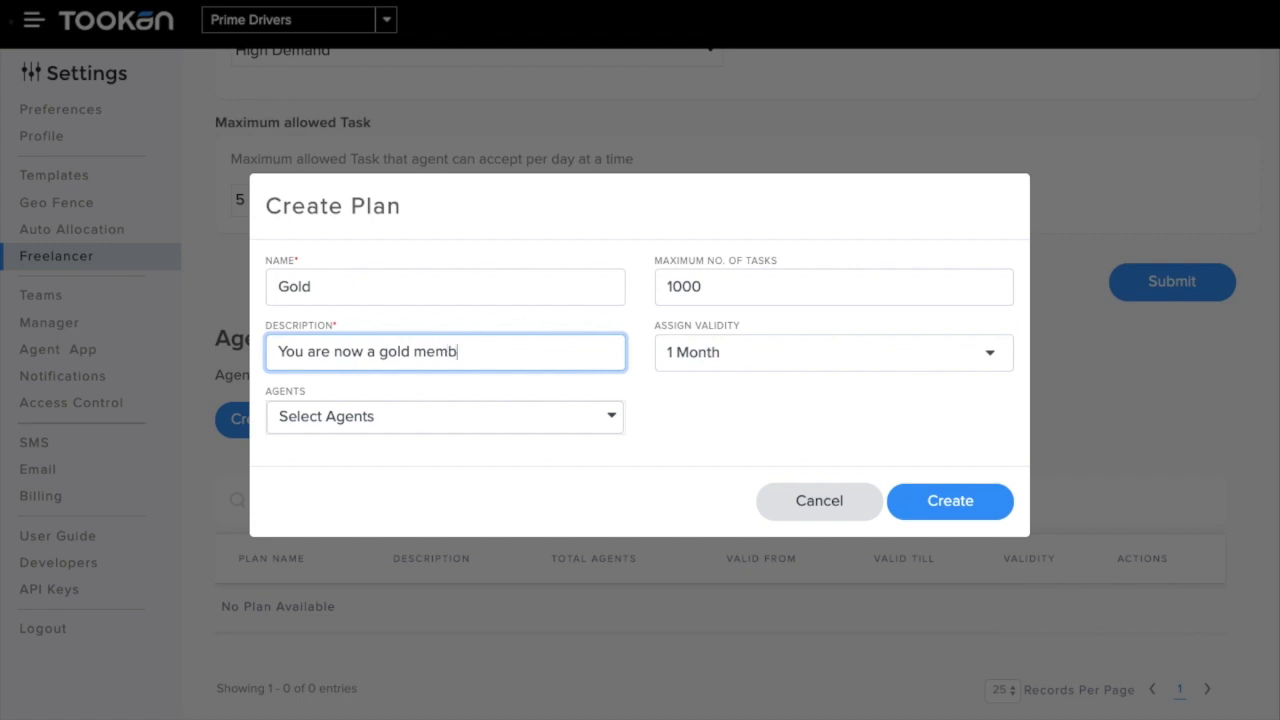
left_click(771, 360)
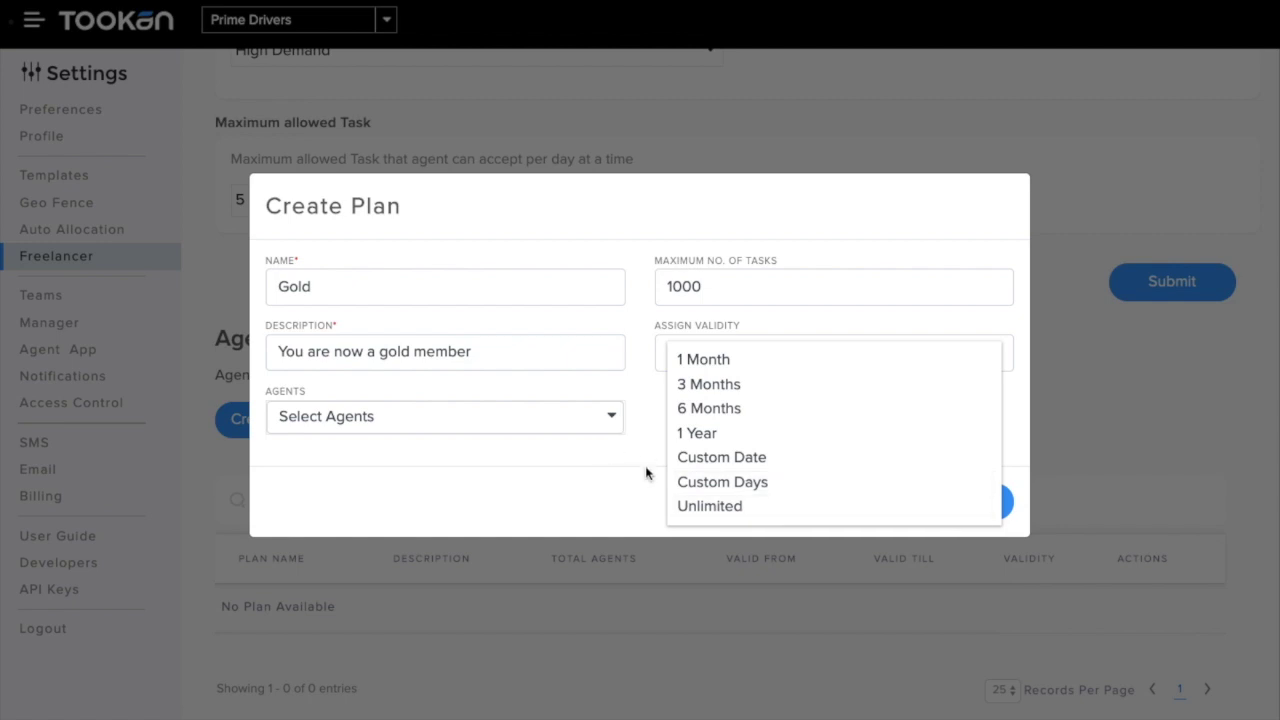
left_click(759, 368)
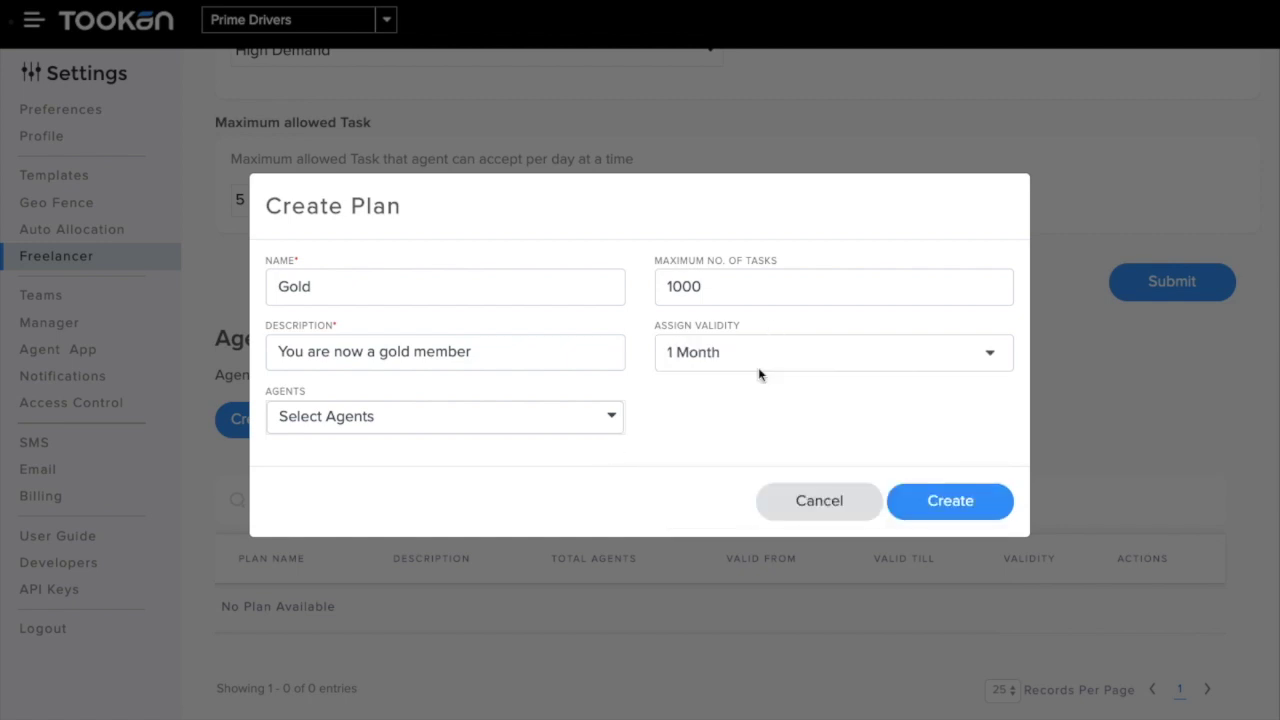
left_click(559, 431)
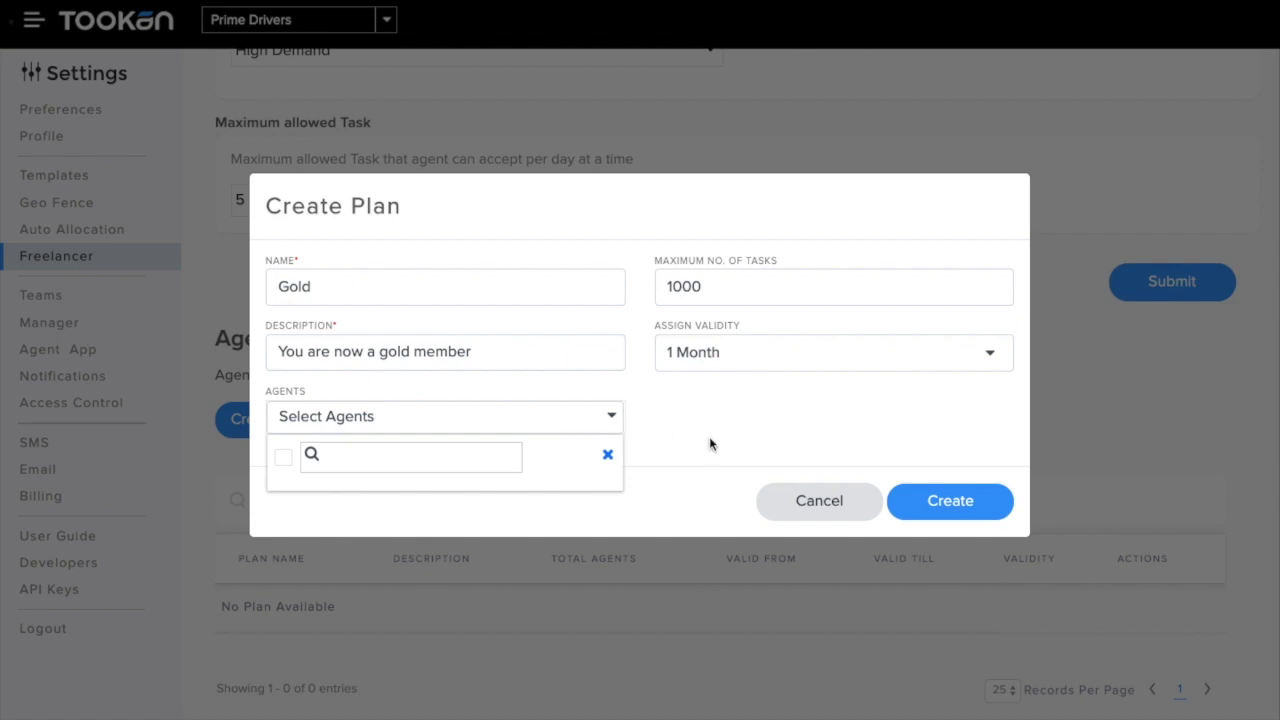
left_click(942, 506)
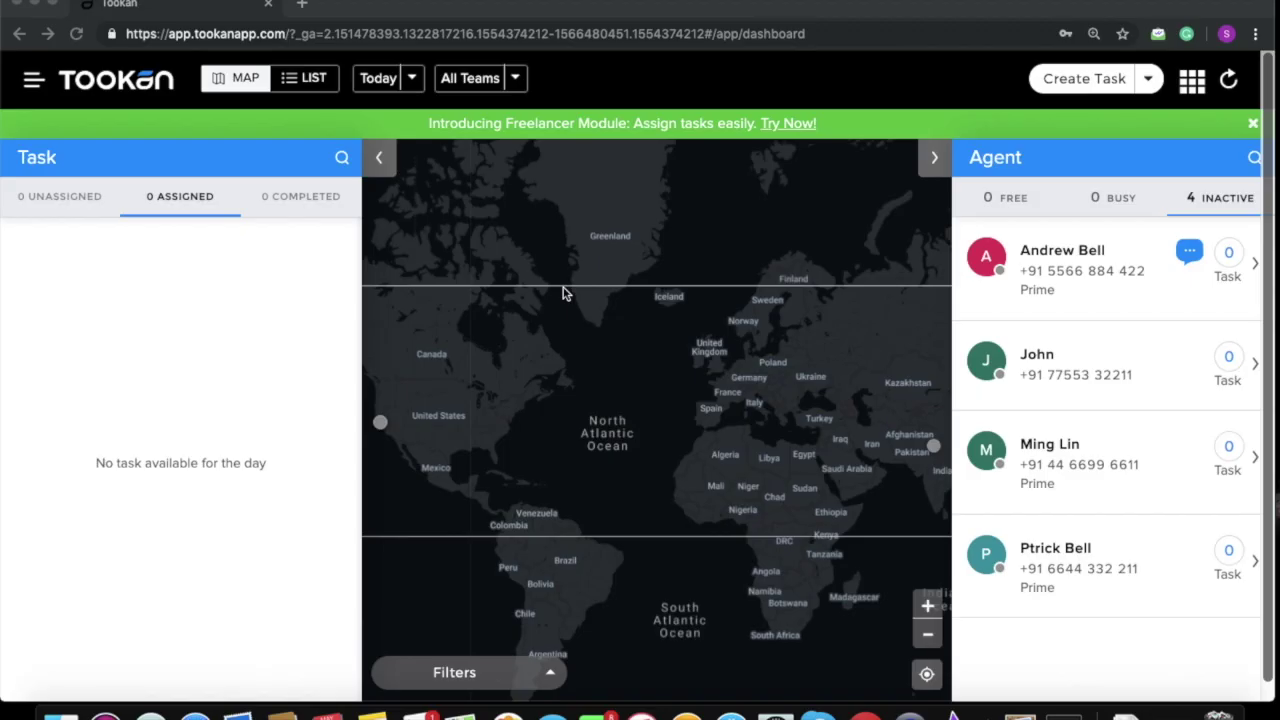
Step: Go to the Agents list and start adding a new agent
left_click(33, 80)
left_click(118, 228)
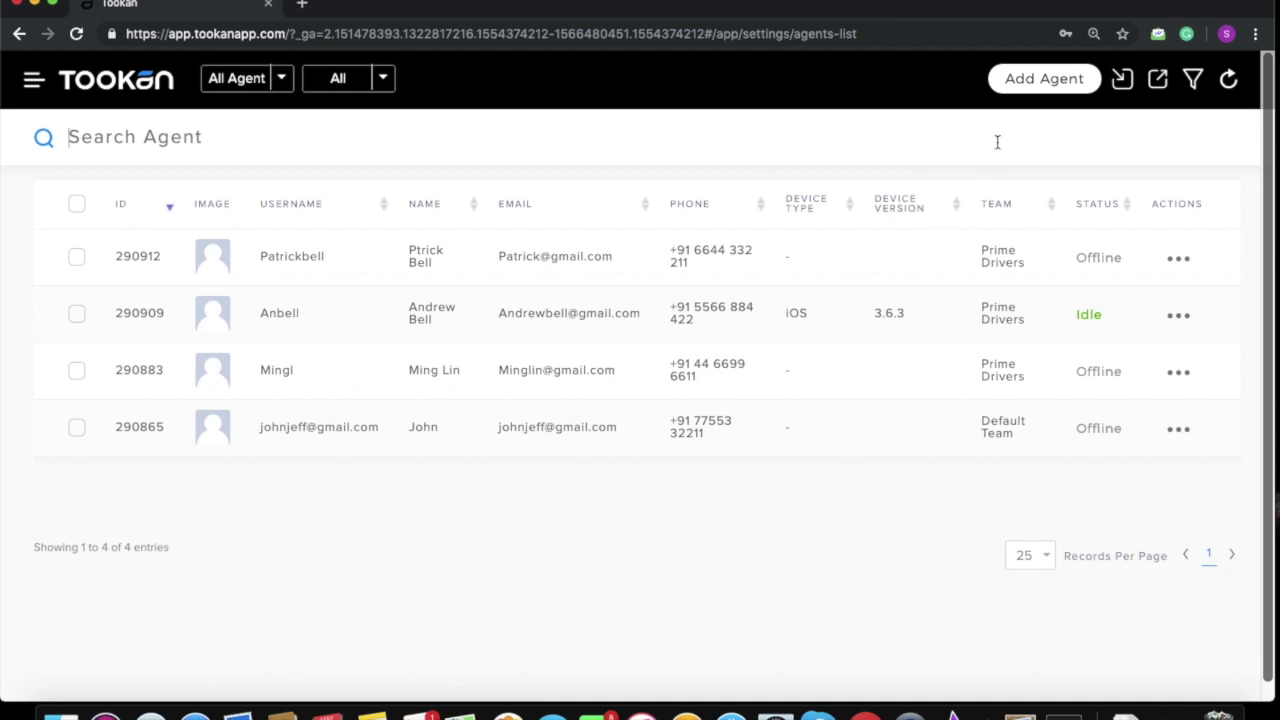
left_click(1044, 79)
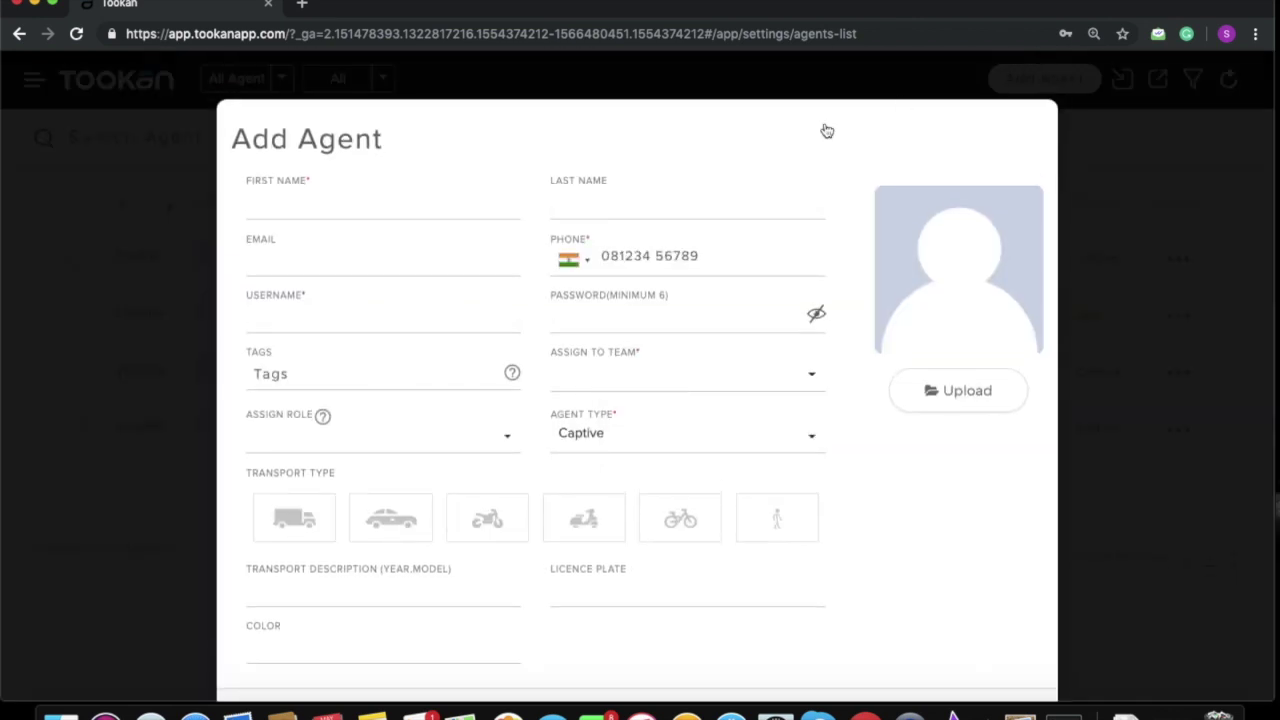
Step: Enter the new agent's first name, last name and e-mail address
left_click(450, 208)
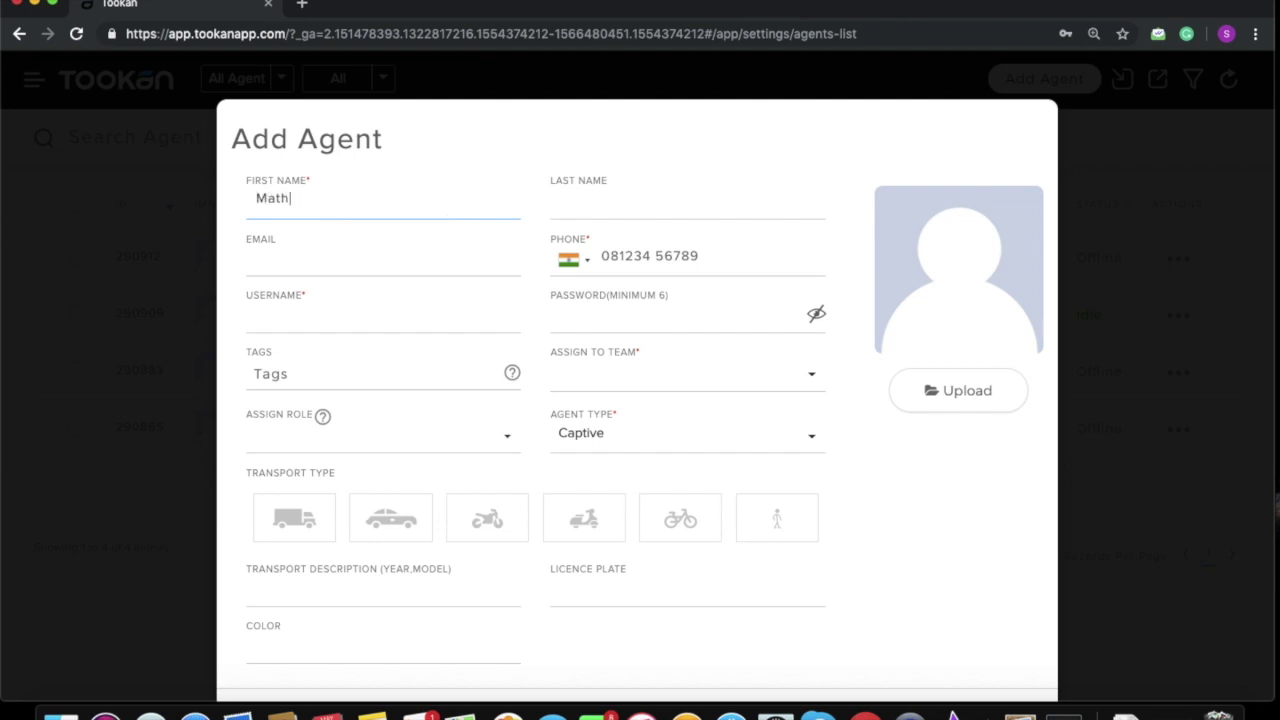
left_click(649, 209)
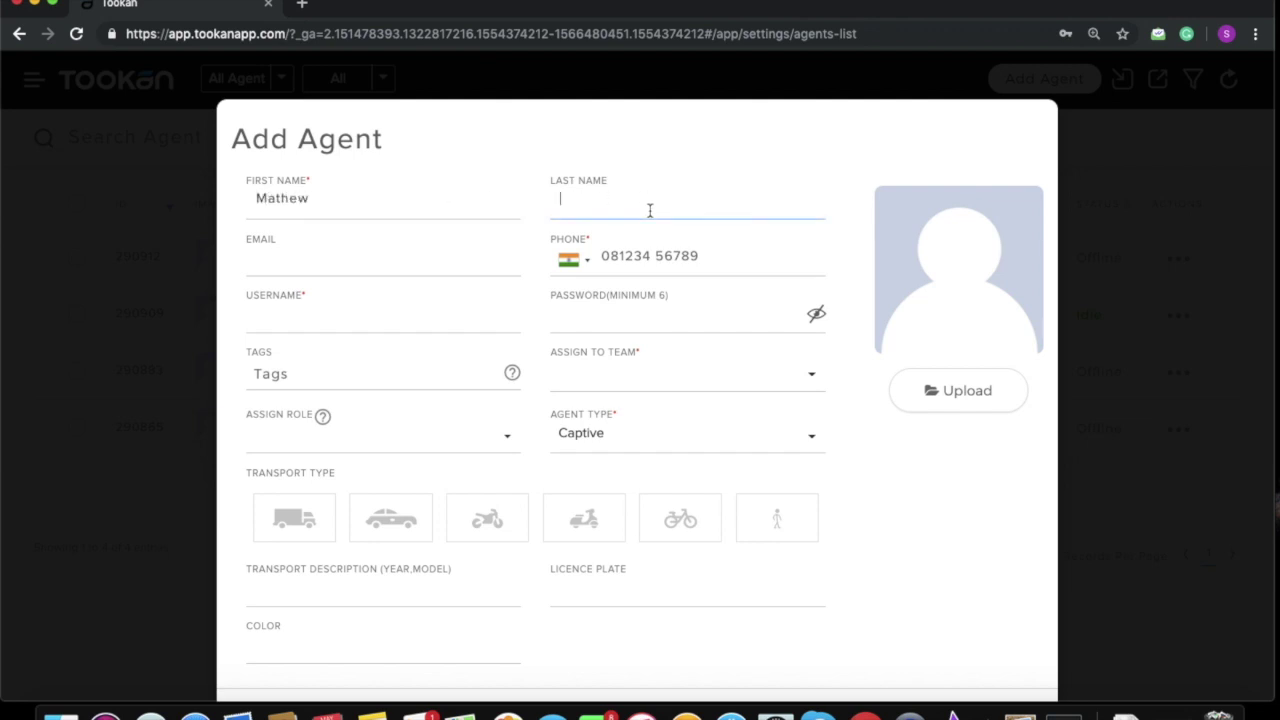
left_click(386, 258)
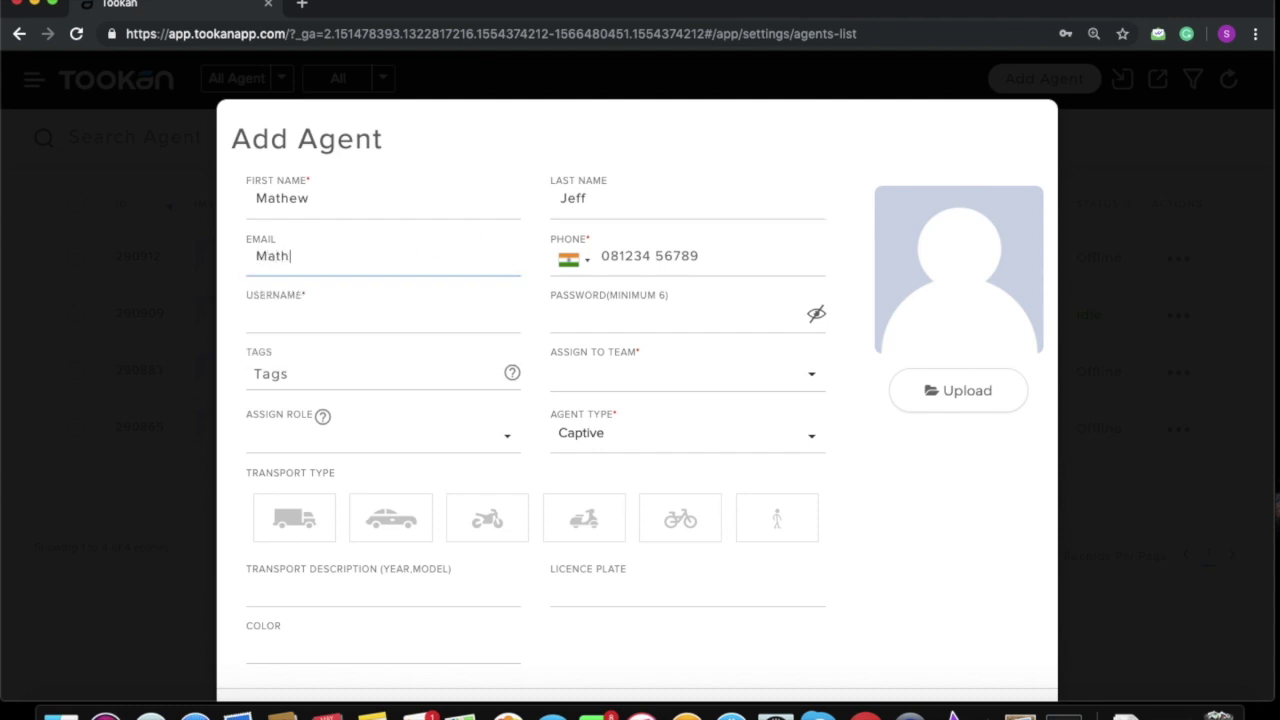
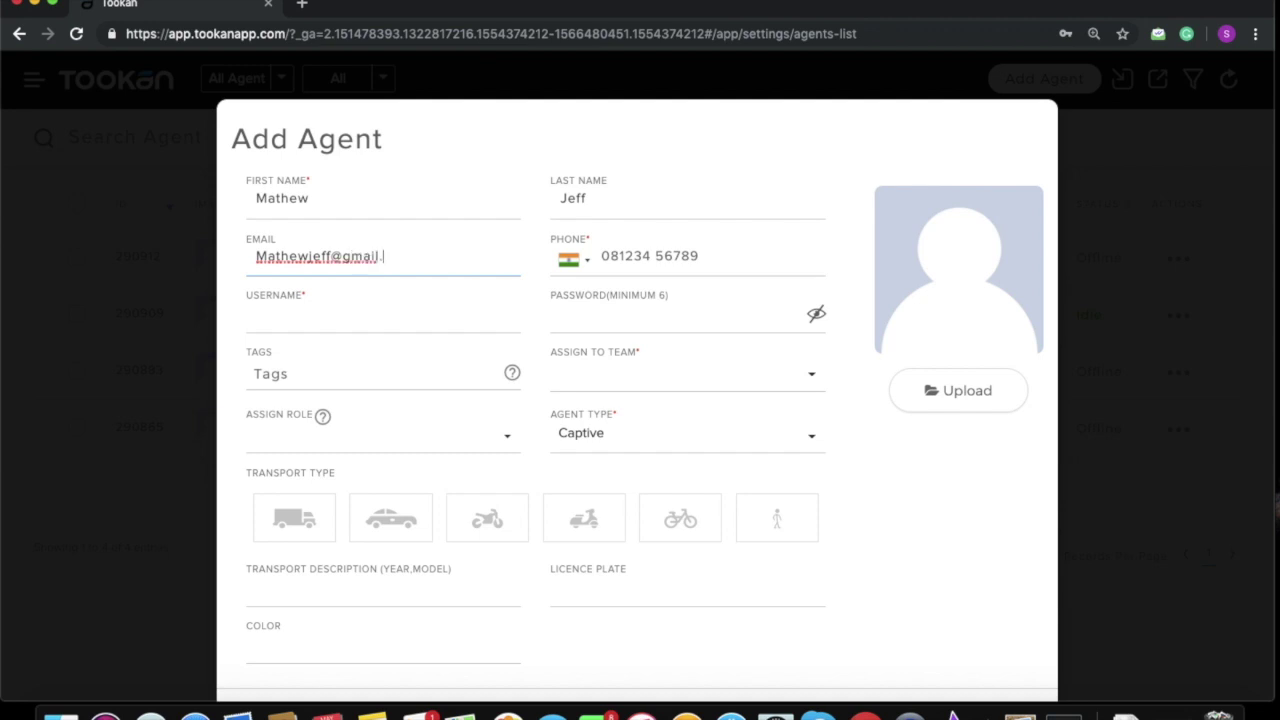
Step: Fill in the agent's phone number, username and password
left_click(651, 246)
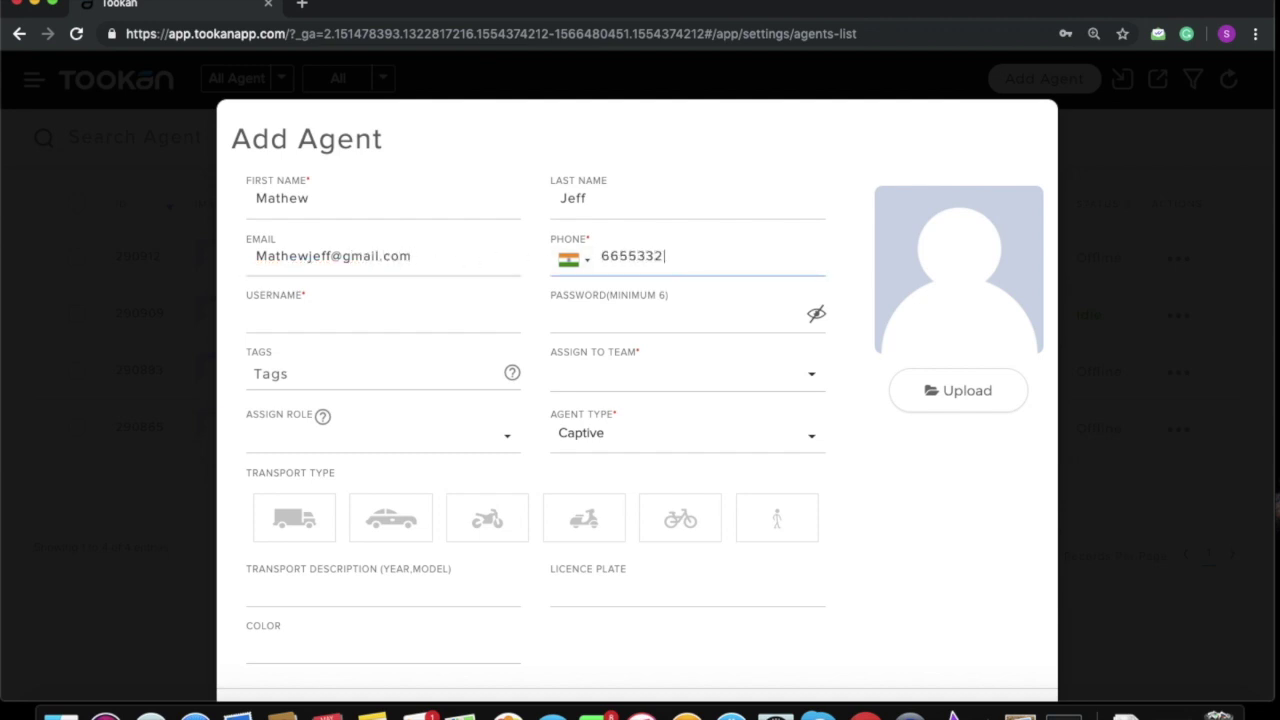
left_click(433, 323)
type("Math")
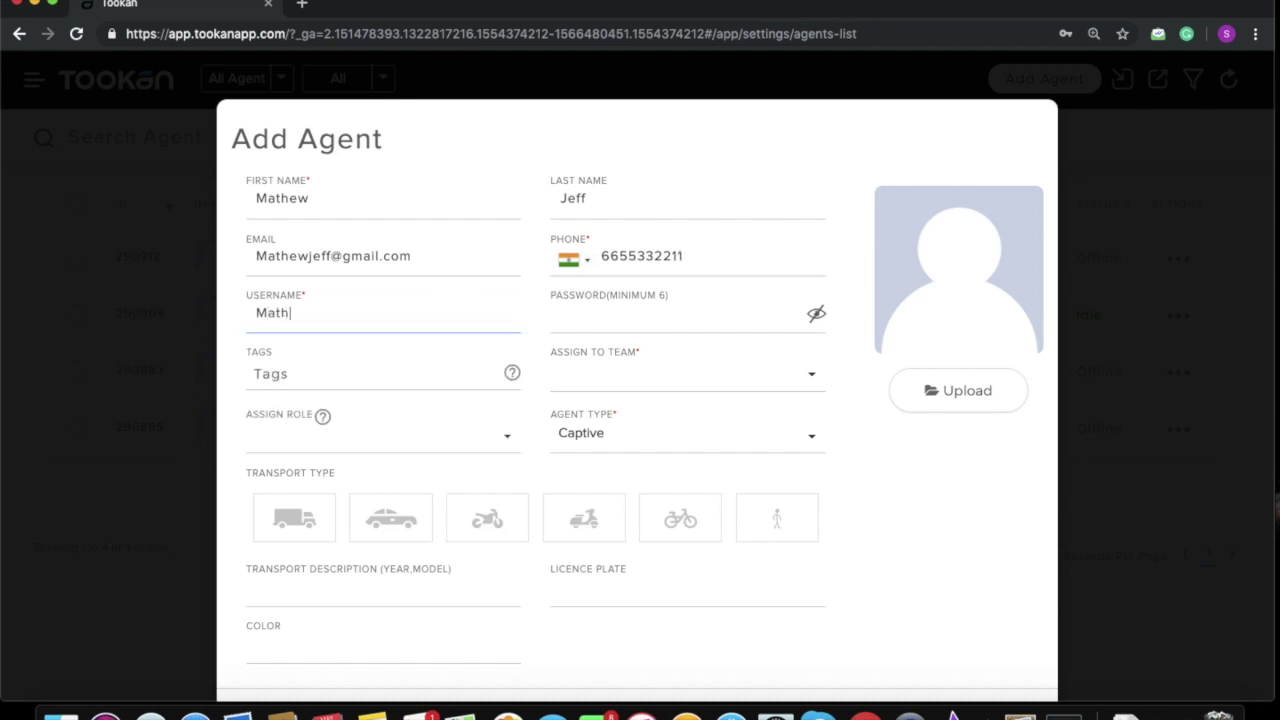
type("ewJ")
left_click(666, 321)
type("1234")
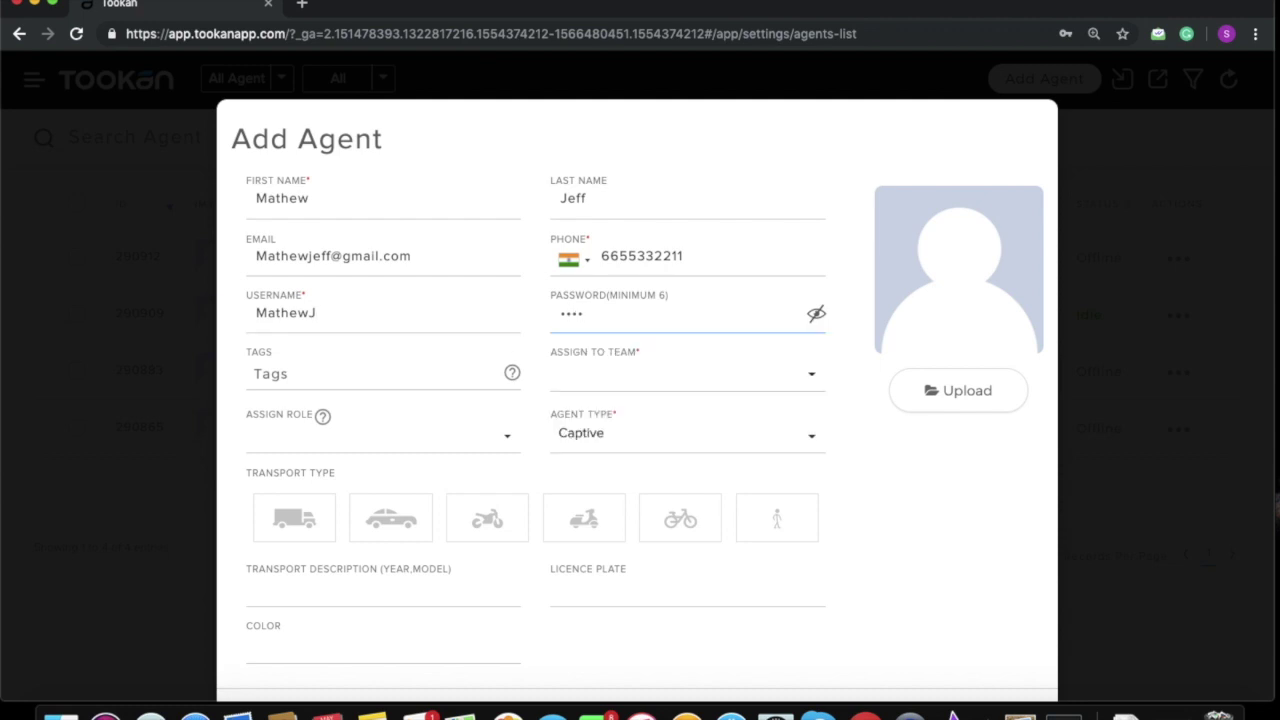
type("5678")
left_click(423, 359)
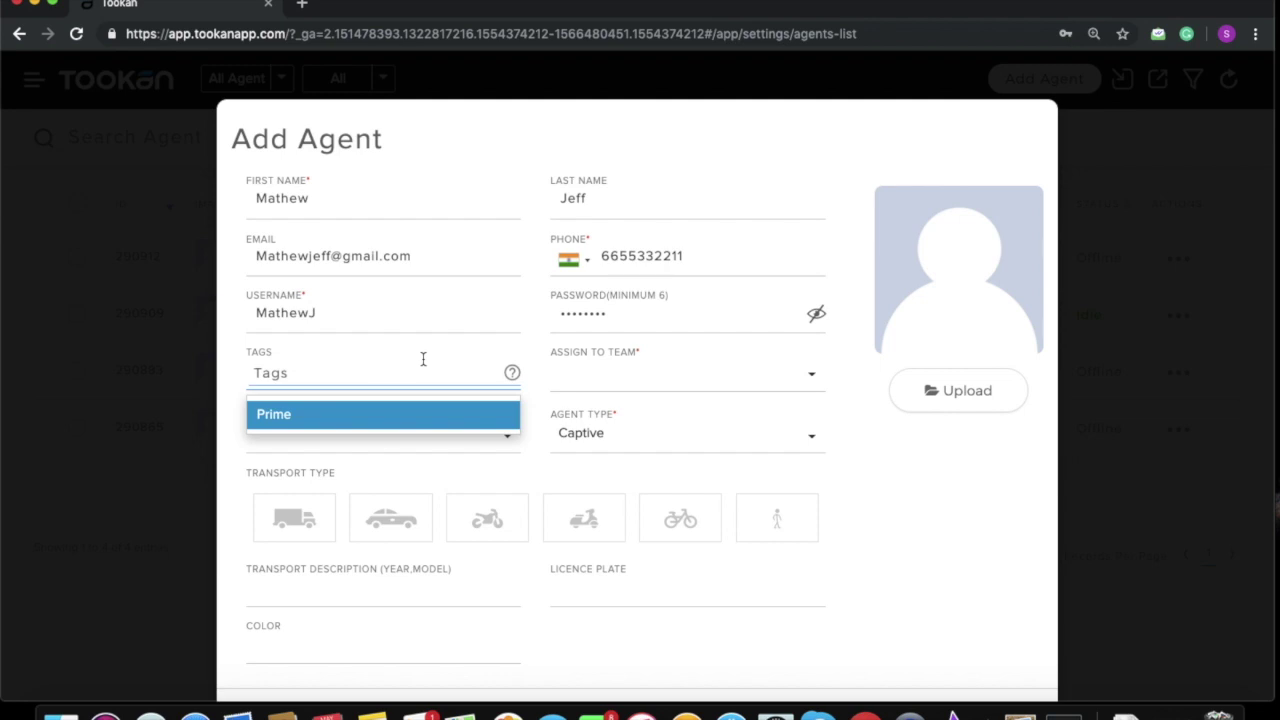
Step: Set tag Prime, team Prime Drivers, agent type Freelancer and role Prime on the new agent
left_click(433, 414)
left_click(716, 380)
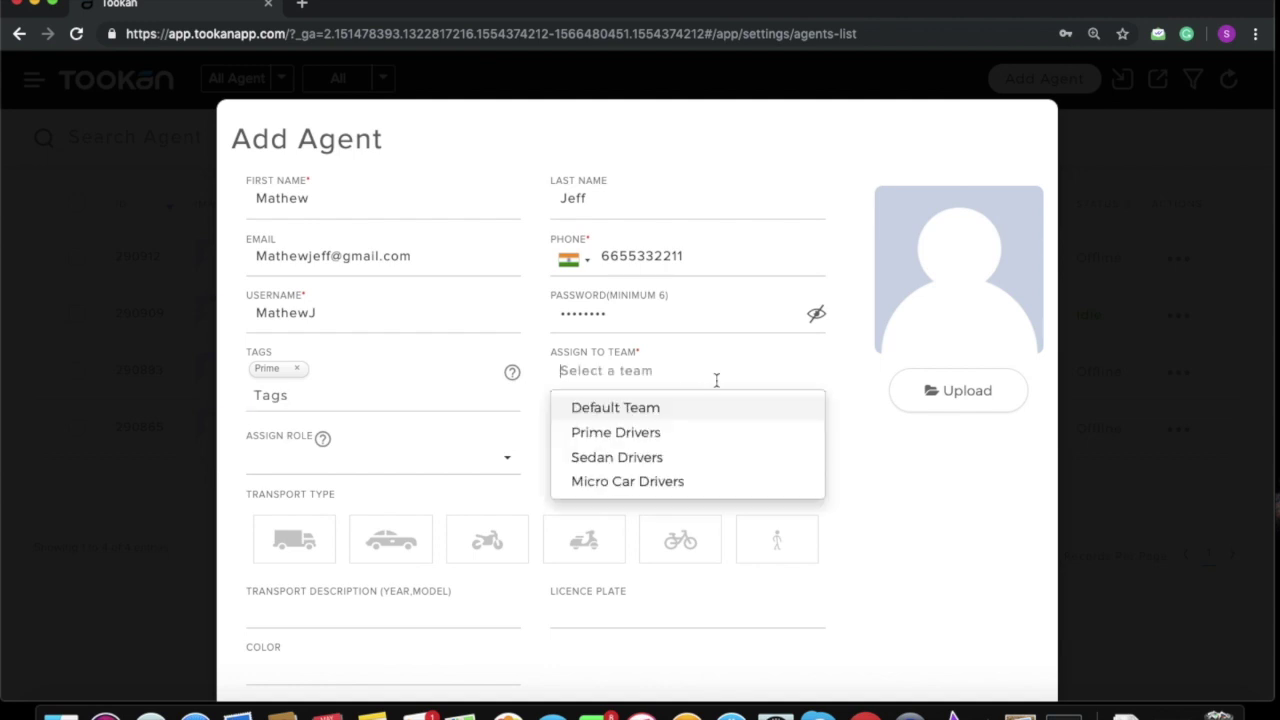
left_click(703, 434)
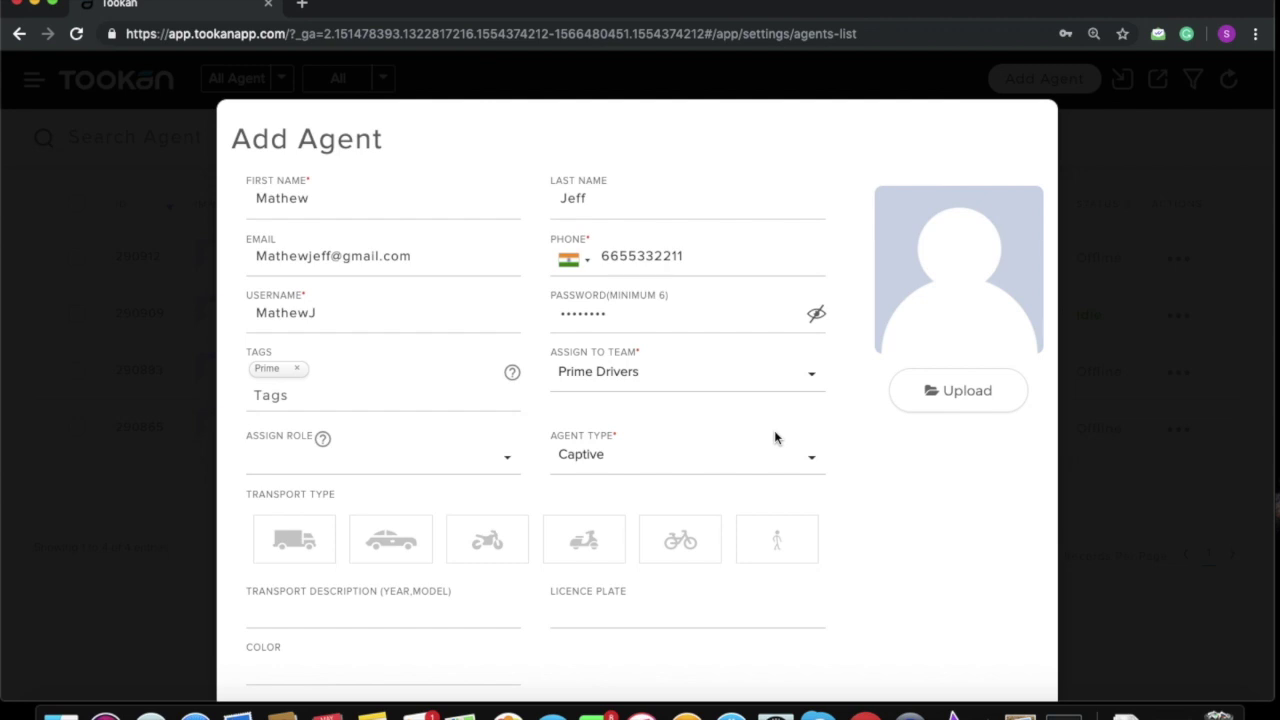
left_click(809, 469)
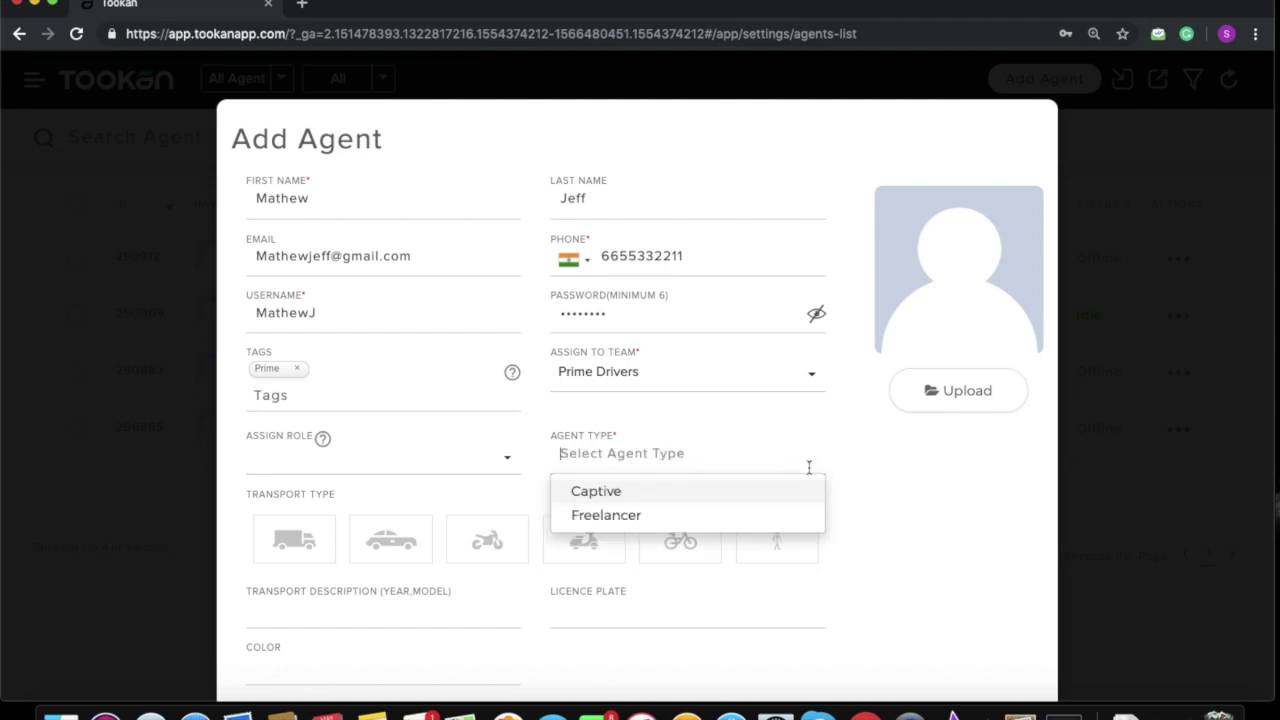
left_click(754, 522)
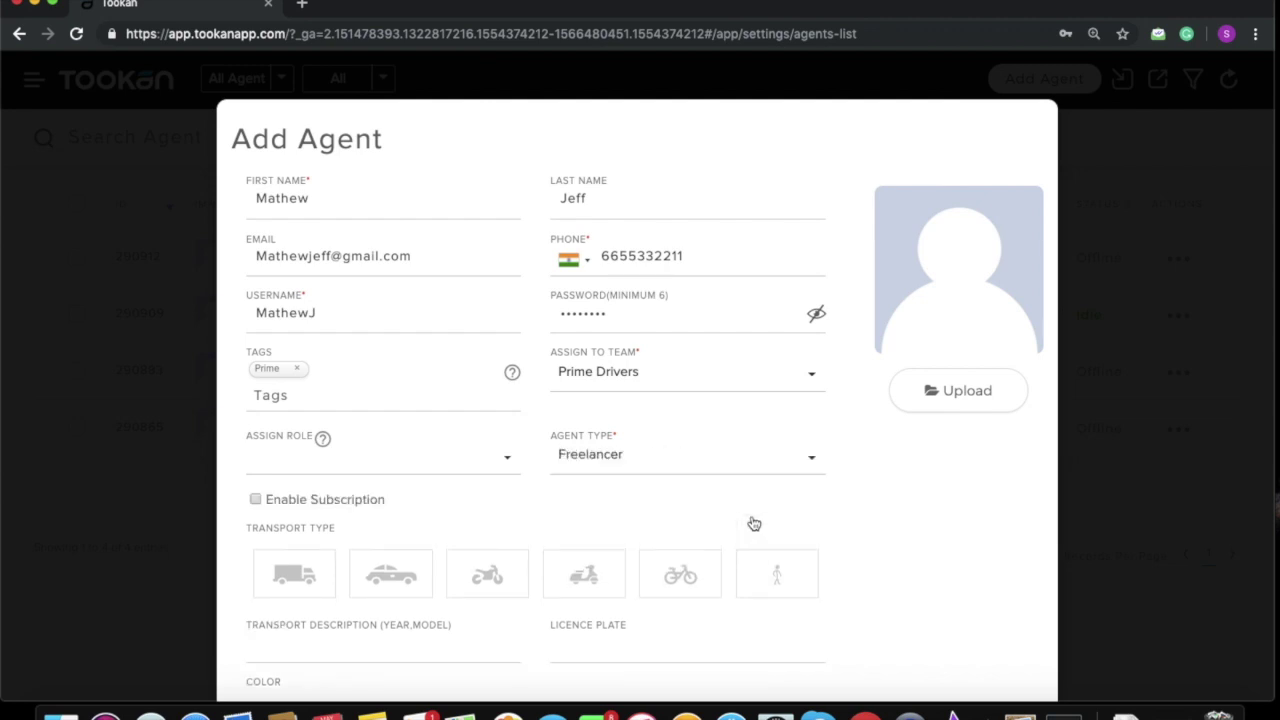
left_click(504, 457)
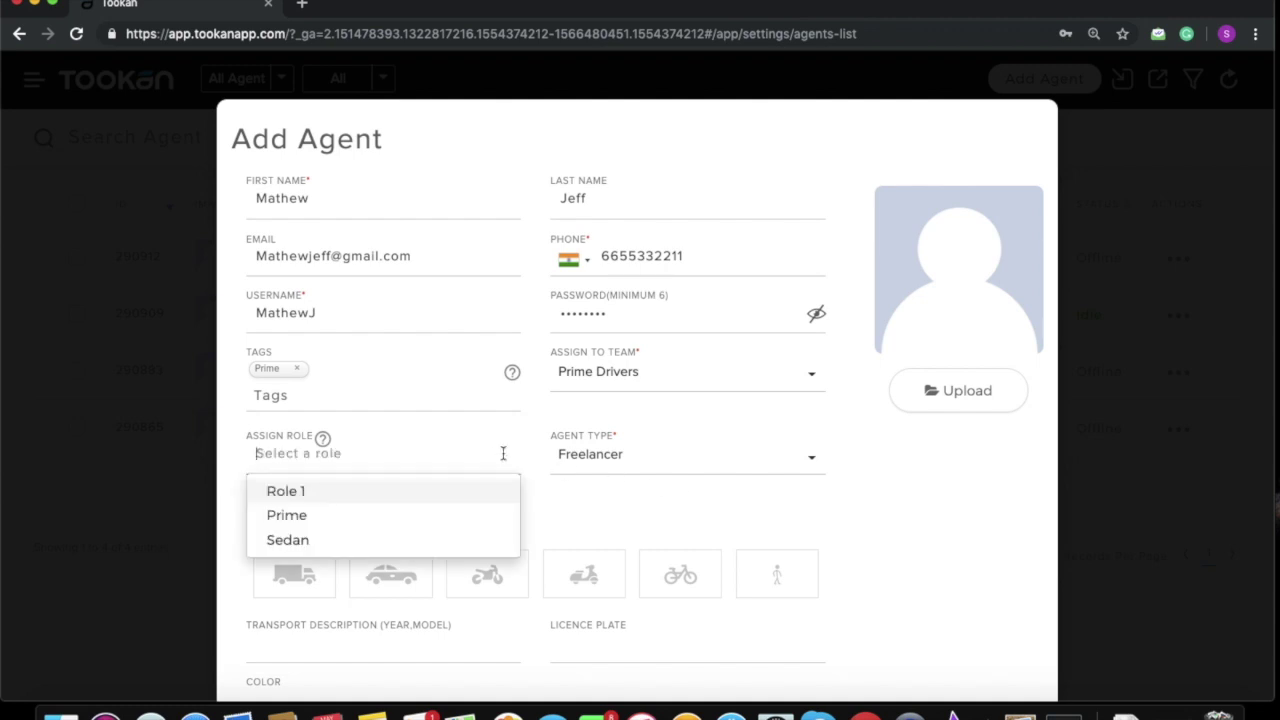
left_click(432, 518)
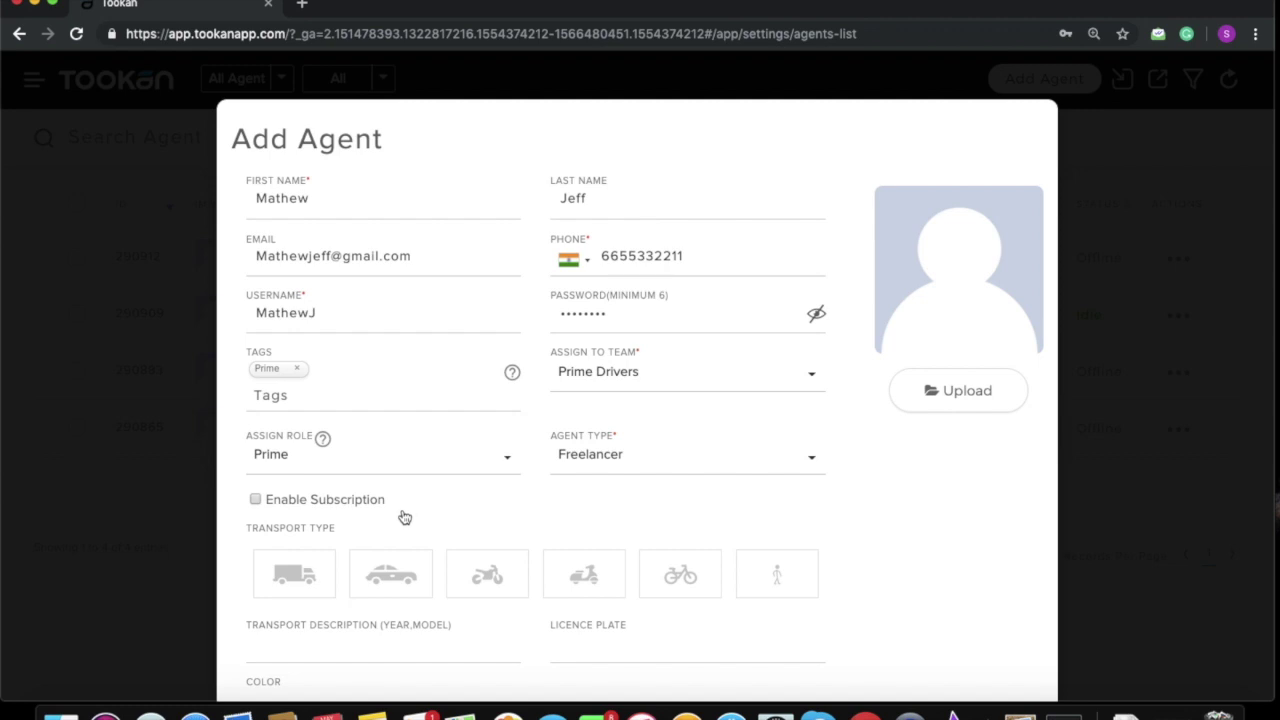
Step: Tick Enable Subscription and select the Gold plan (1000 tasks, 1-month validity) for the agent
left_click(255, 499)
left_click(507, 564)
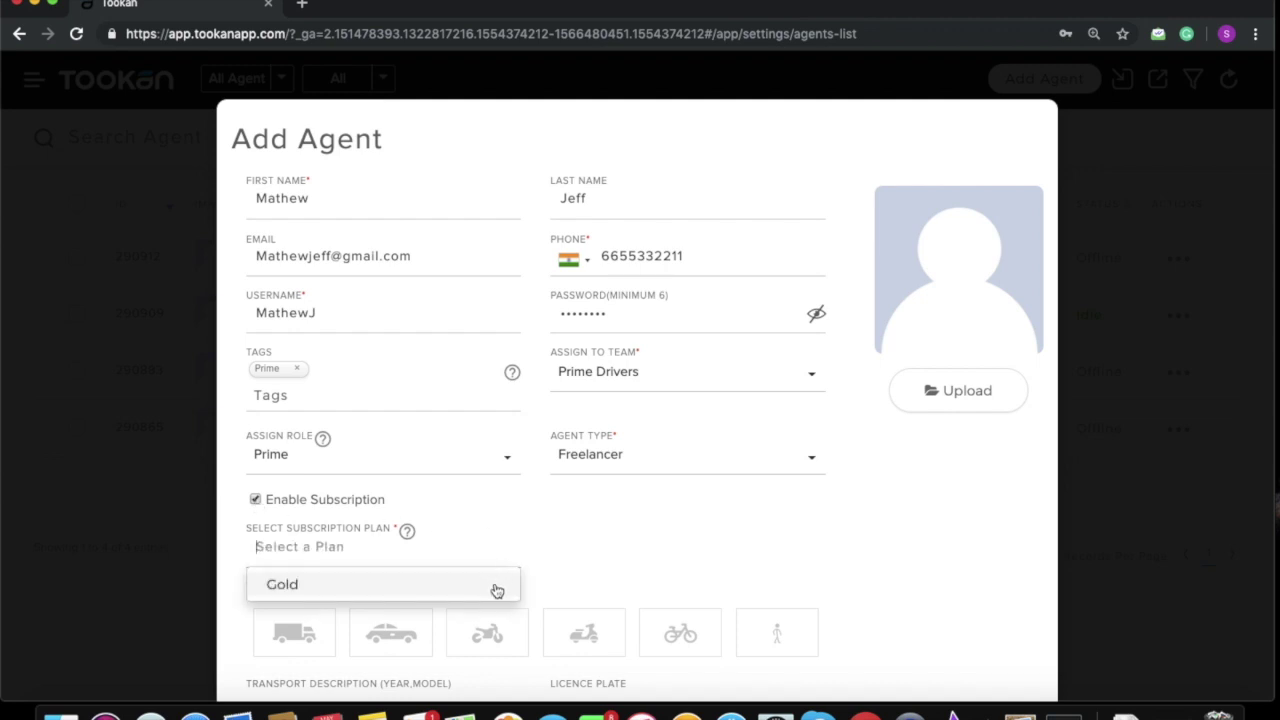
left_click(497, 588)
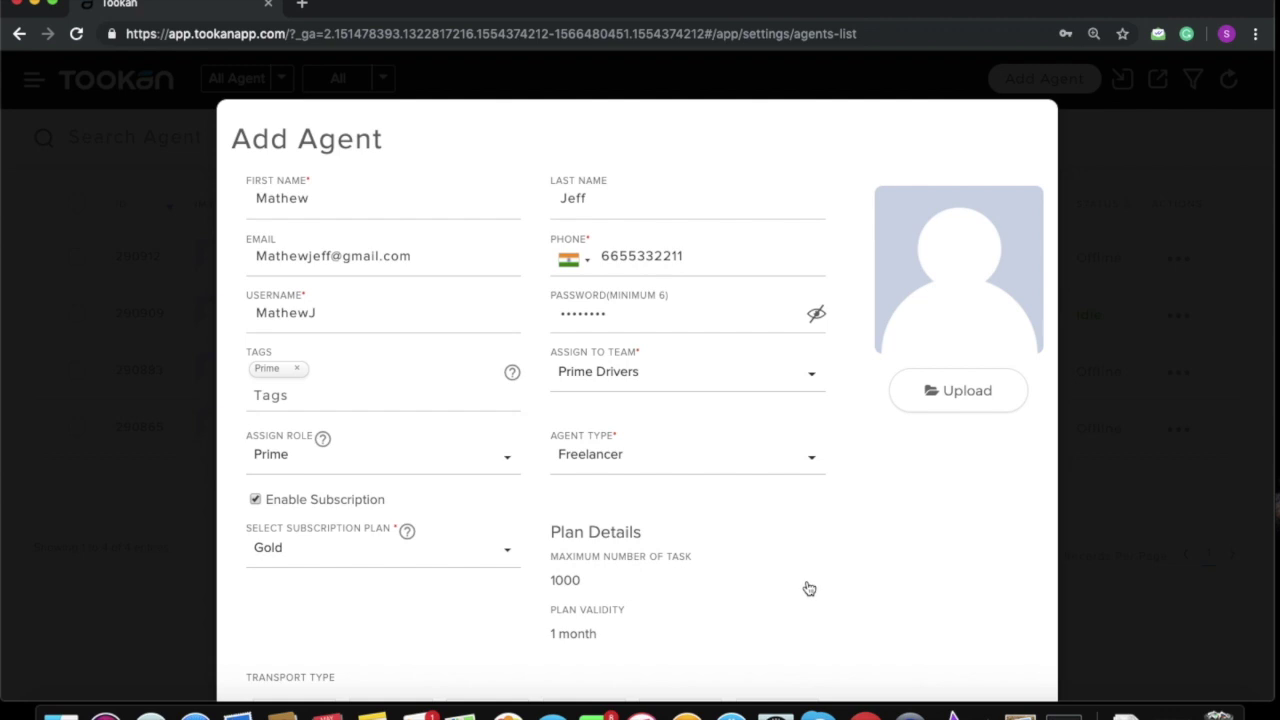
scroll(806, 589, "down", 3)
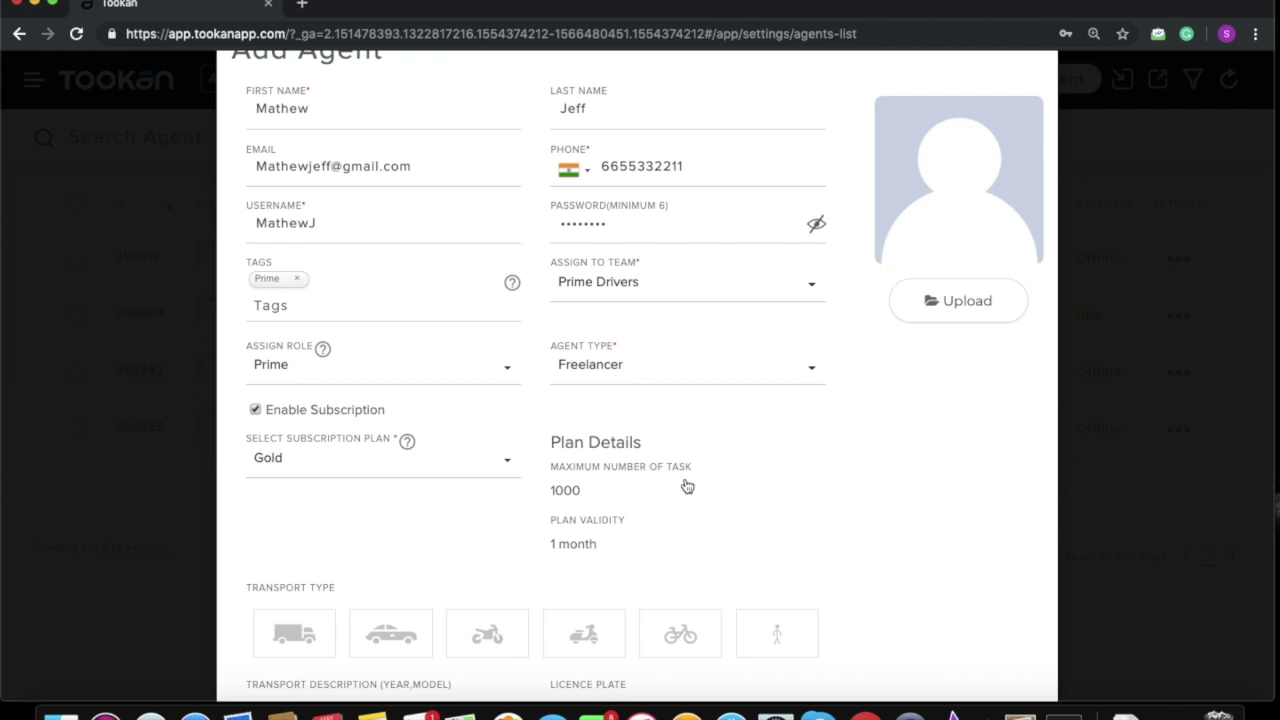
scroll(687, 486, "up", 2)
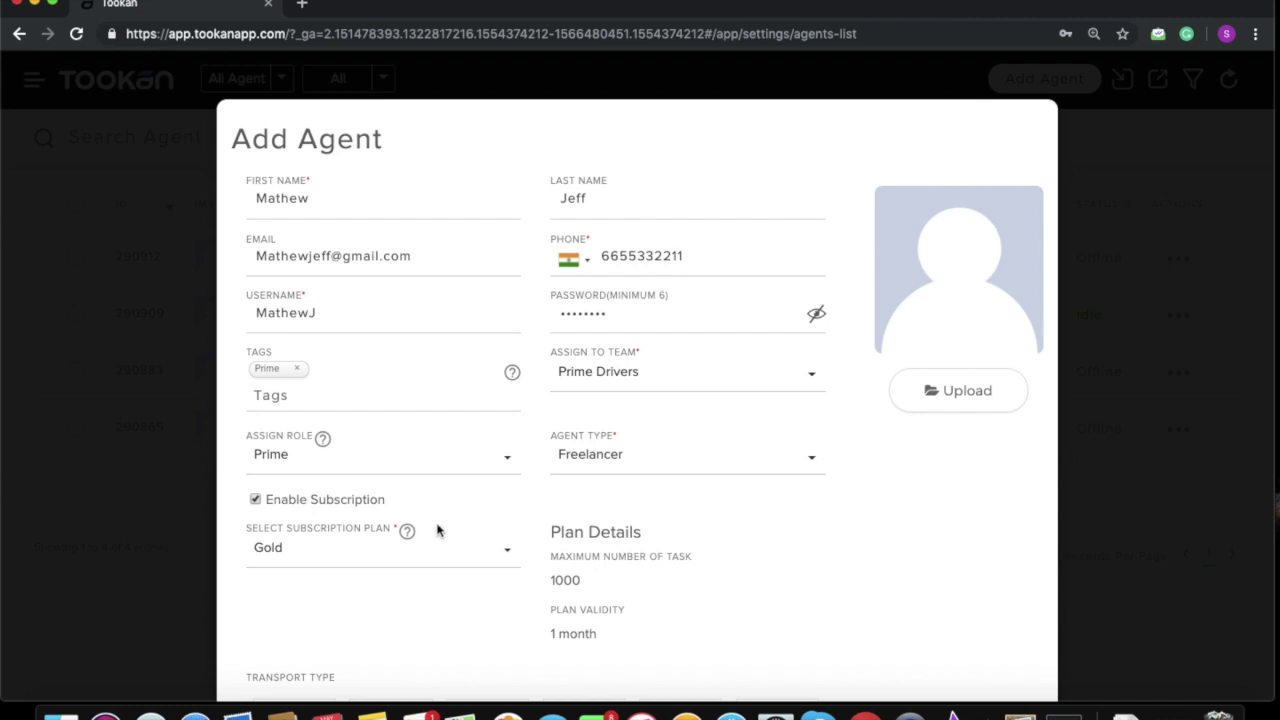
mouse_move(322, 438)
scroll(800, 574, "down", 5)
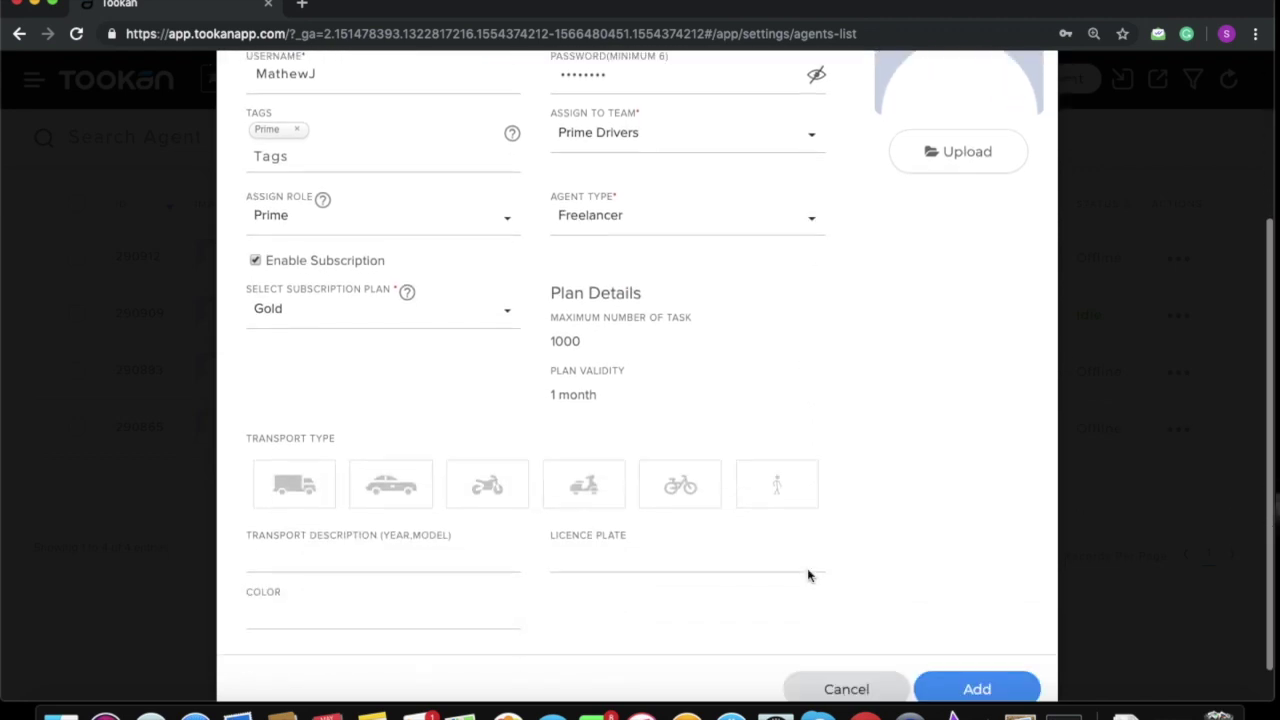
Step: Add the new freelancer agent and review the Freelancer settings page
scroll(808, 574, "down", 1)
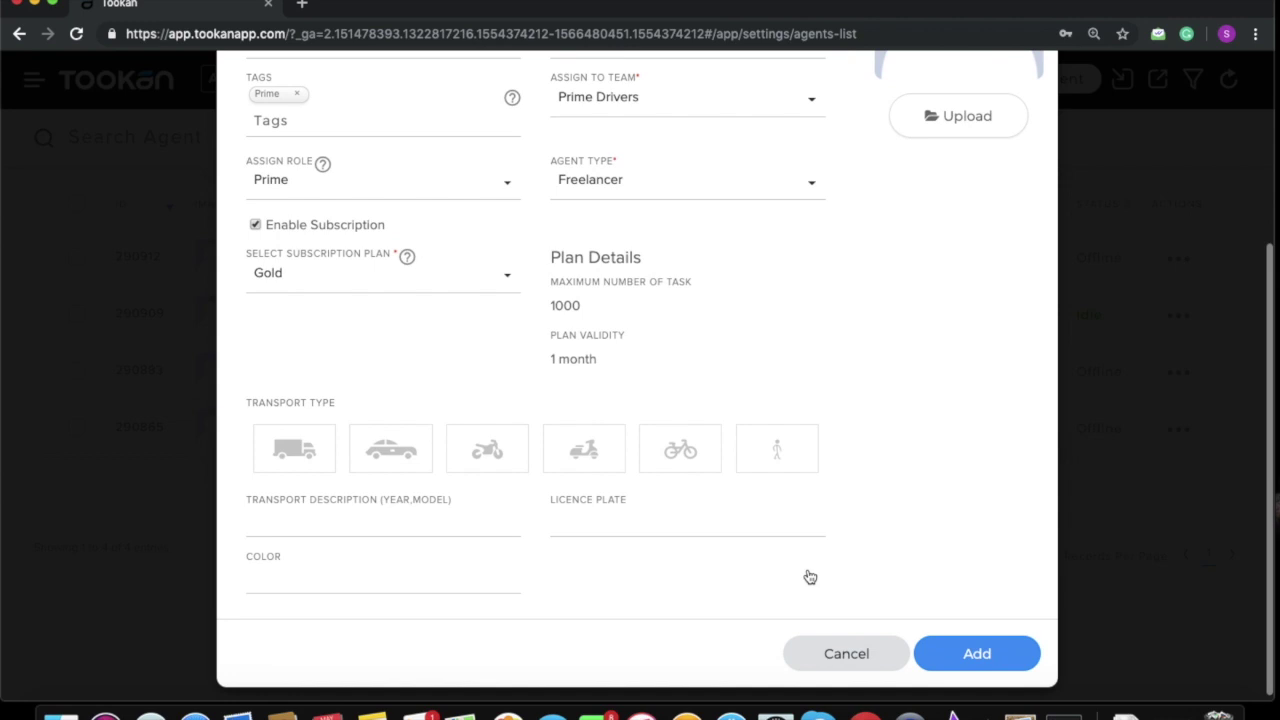
left_click(979, 654)
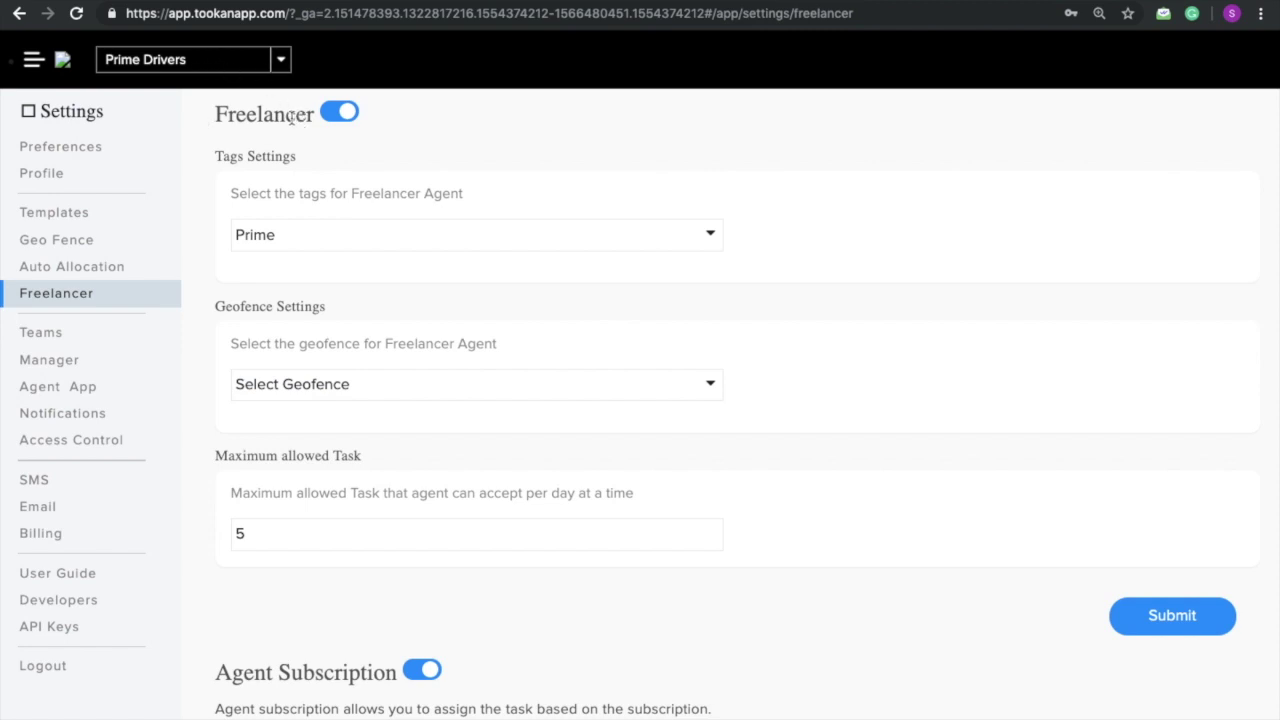
scroll(443, 410, "down", 3)
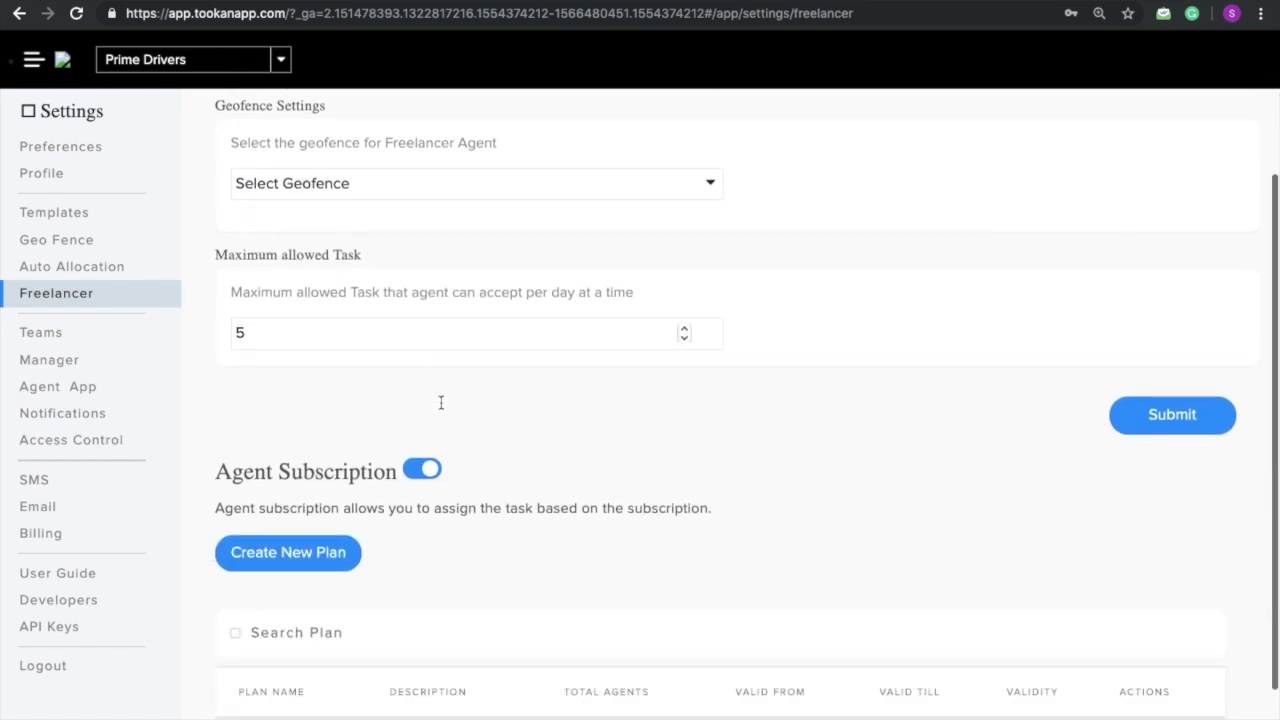
Step: Edit the Gold plan to tick the second agent in its Agents list, then update it
scroll(441, 408, "down", 1)
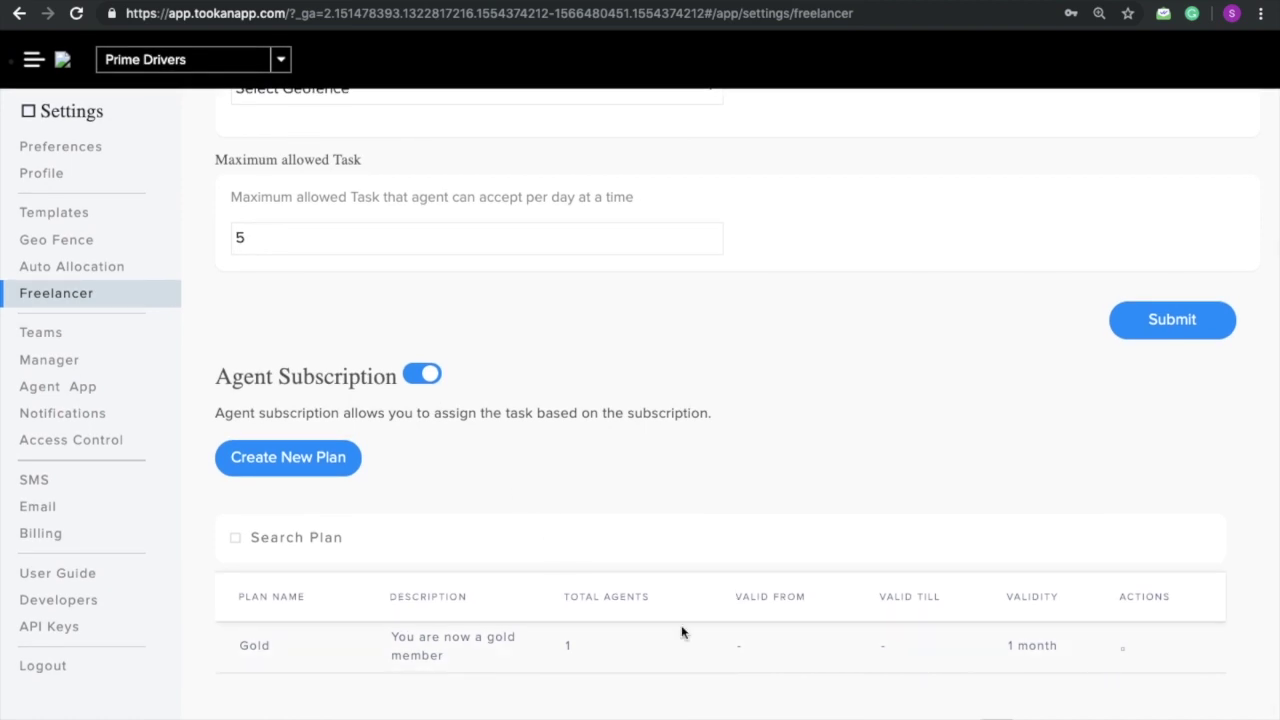
left_click(1123, 650)
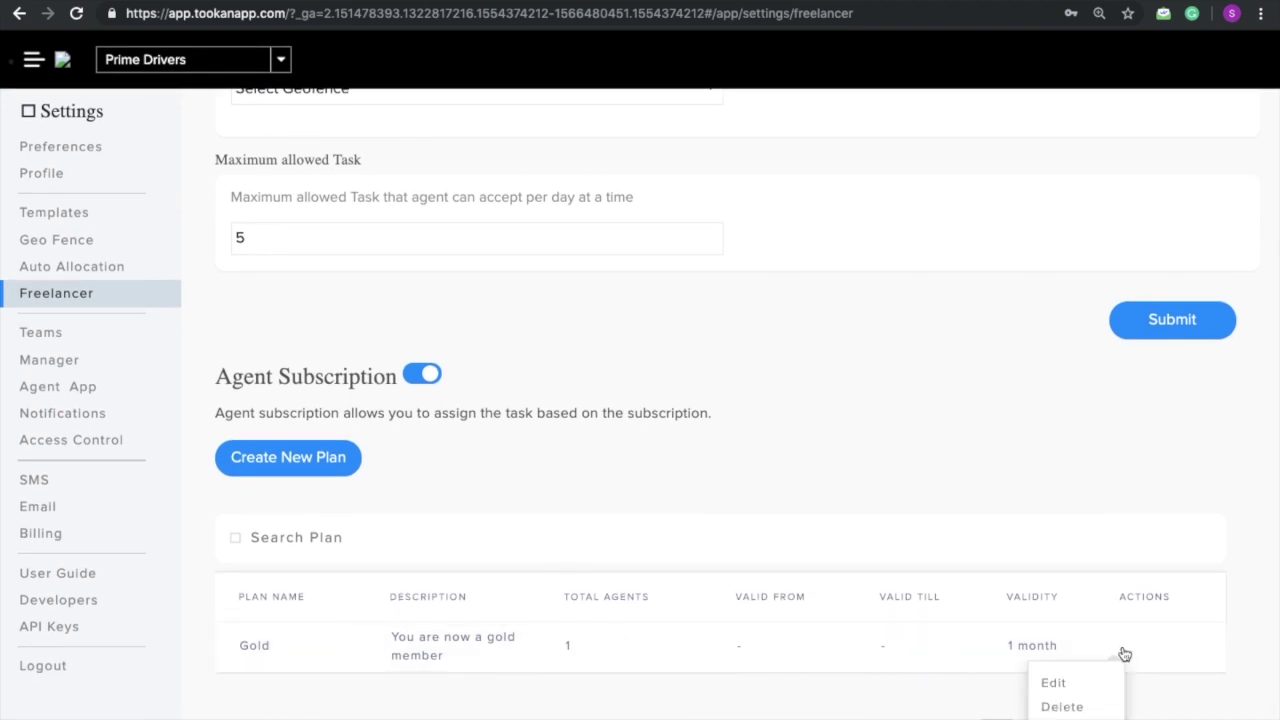
left_click(1090, 688)
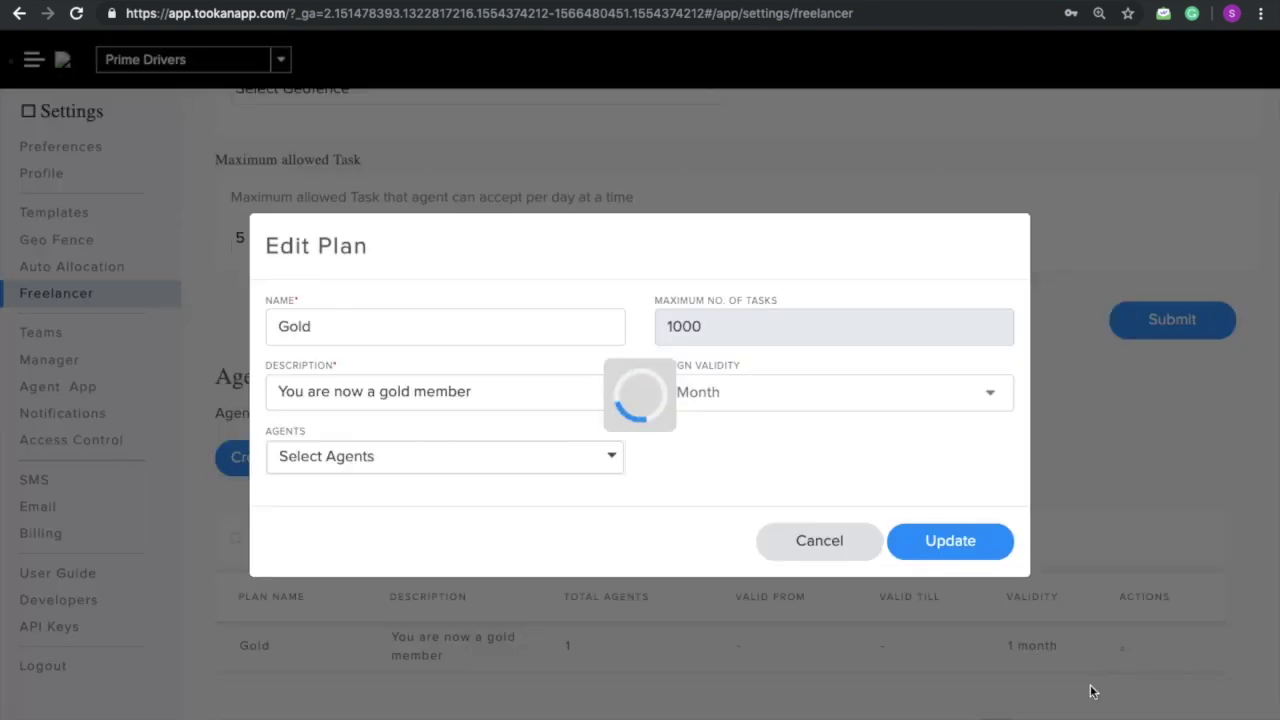
left_click(609, 459)
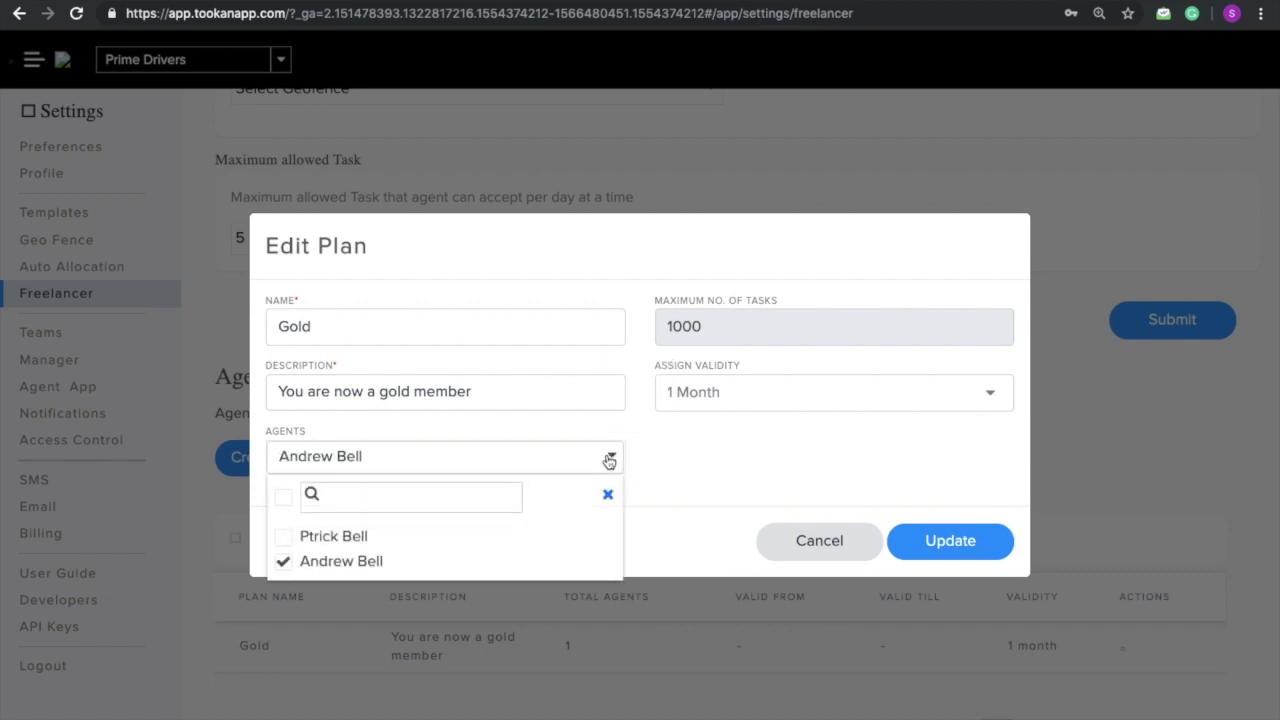
left_click(338, 537)
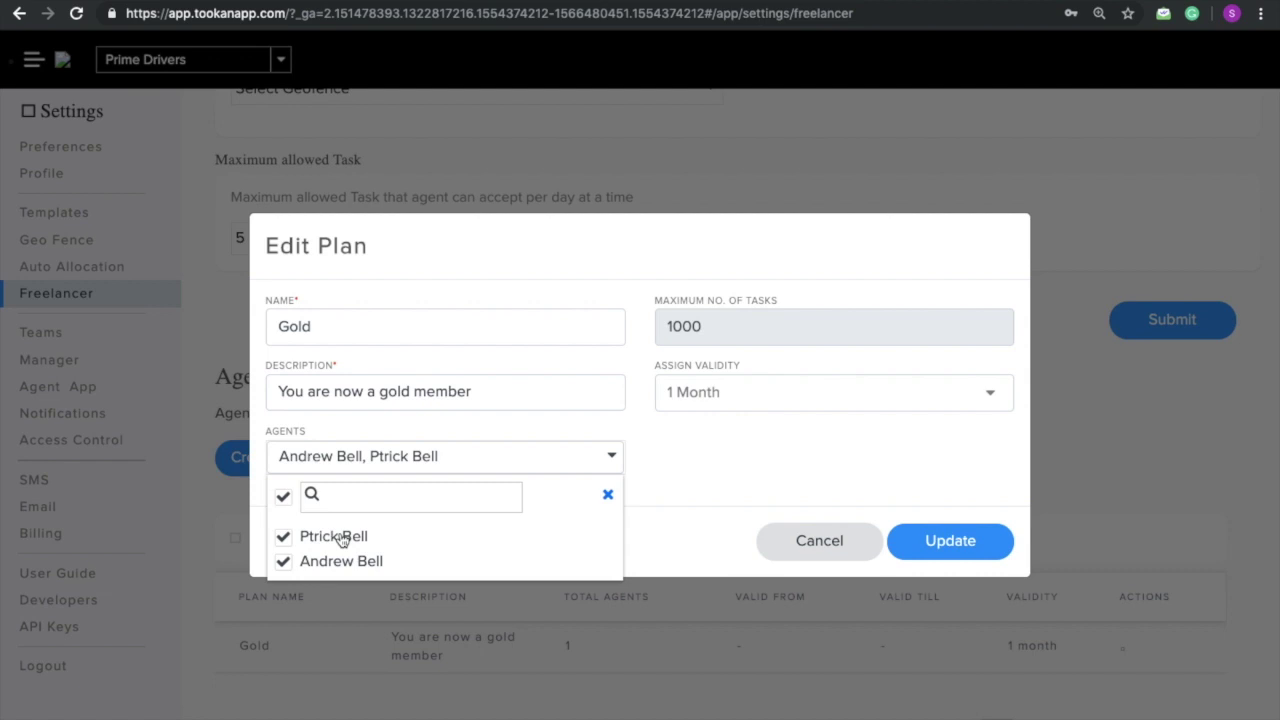
left_click(680, 544)
left_click(970, 545)
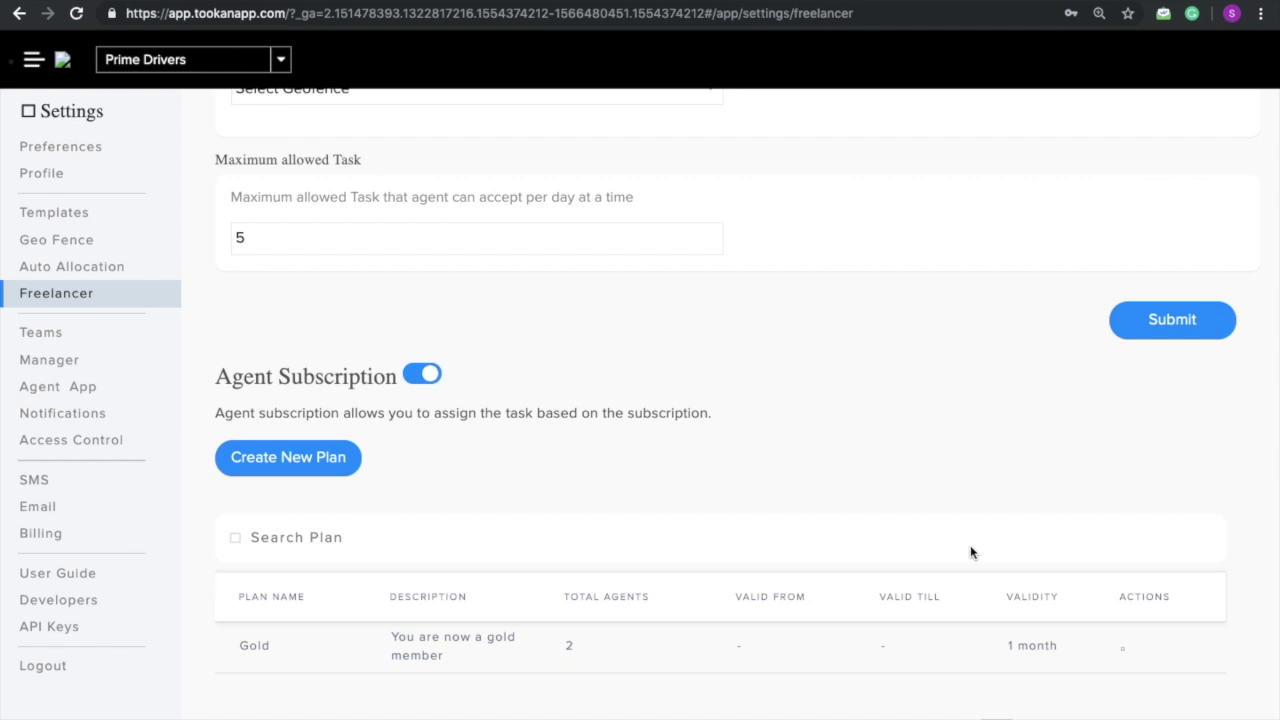
key("ctrl+Left")
Step: Go back to the Tookan dashboard showing one unassigned task and the free Prime agent
key("ctrl+Right")
left_click(64, 62)
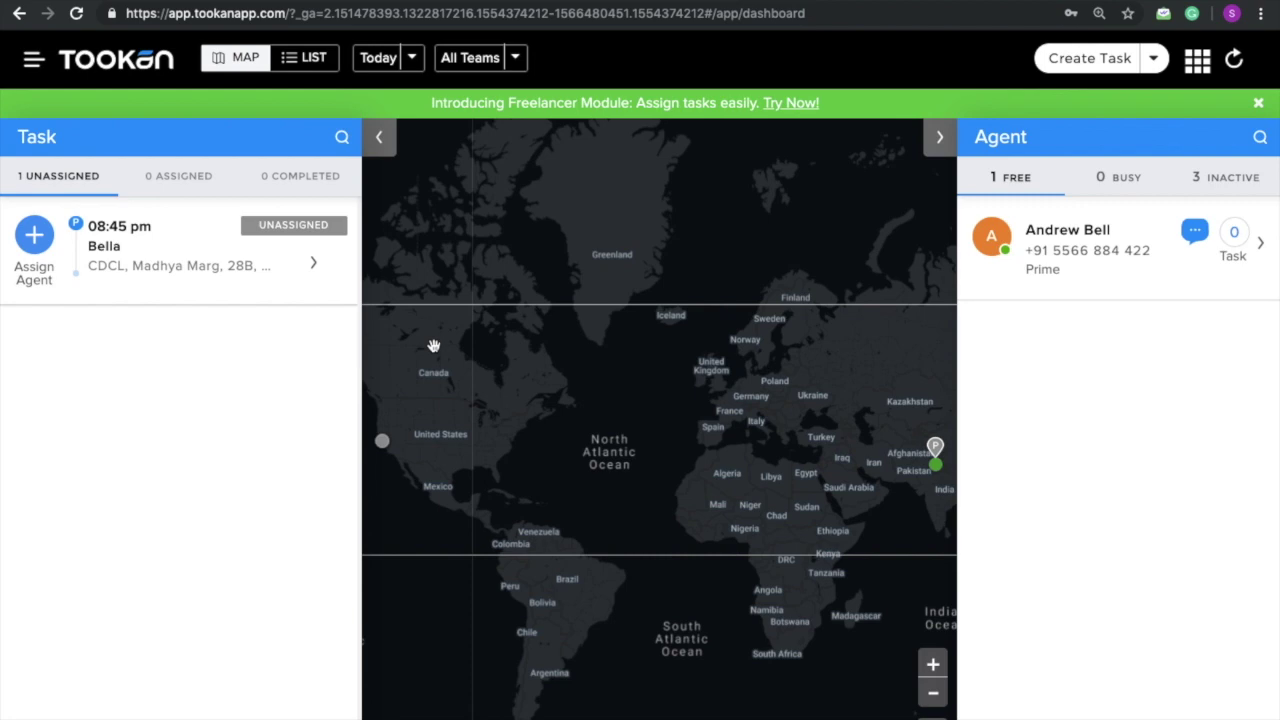
key("ctrl+Left")
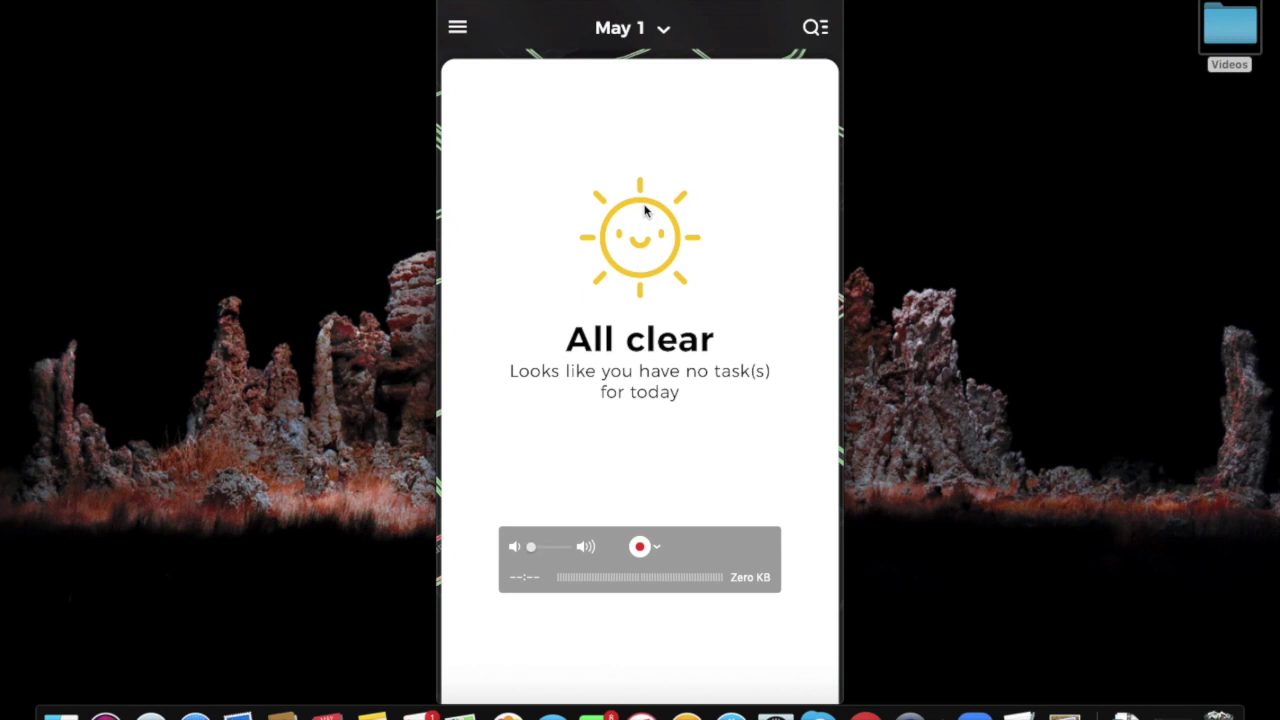